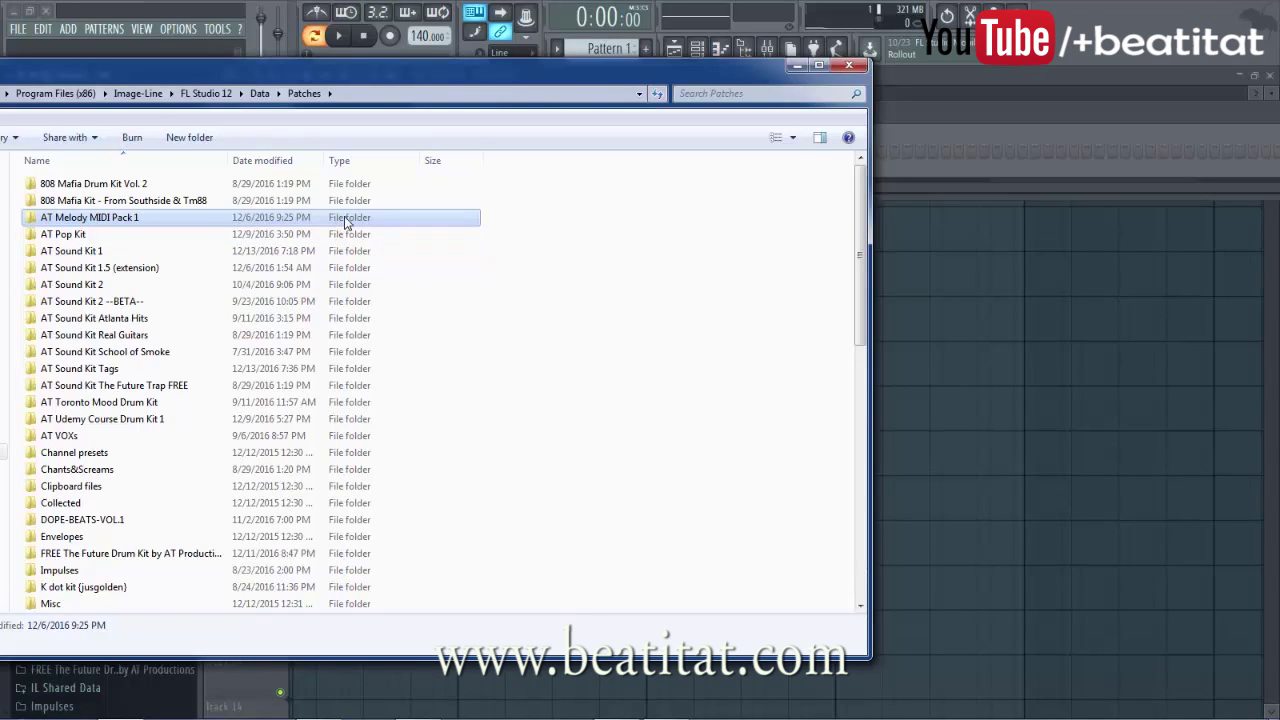
Look inside the AT Melody MIDI Pack 1 folder, return to the Patches folder and look through its sound kits
double_click(140, 217)
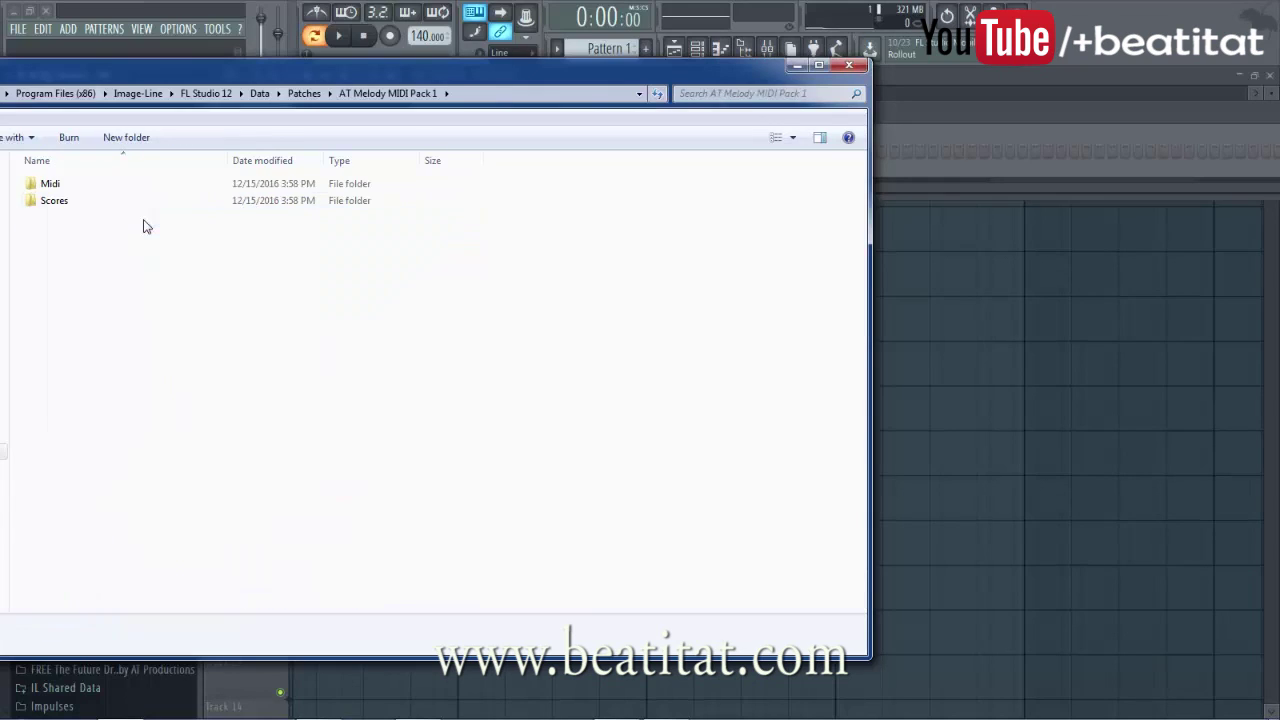
left_click(304, 93)
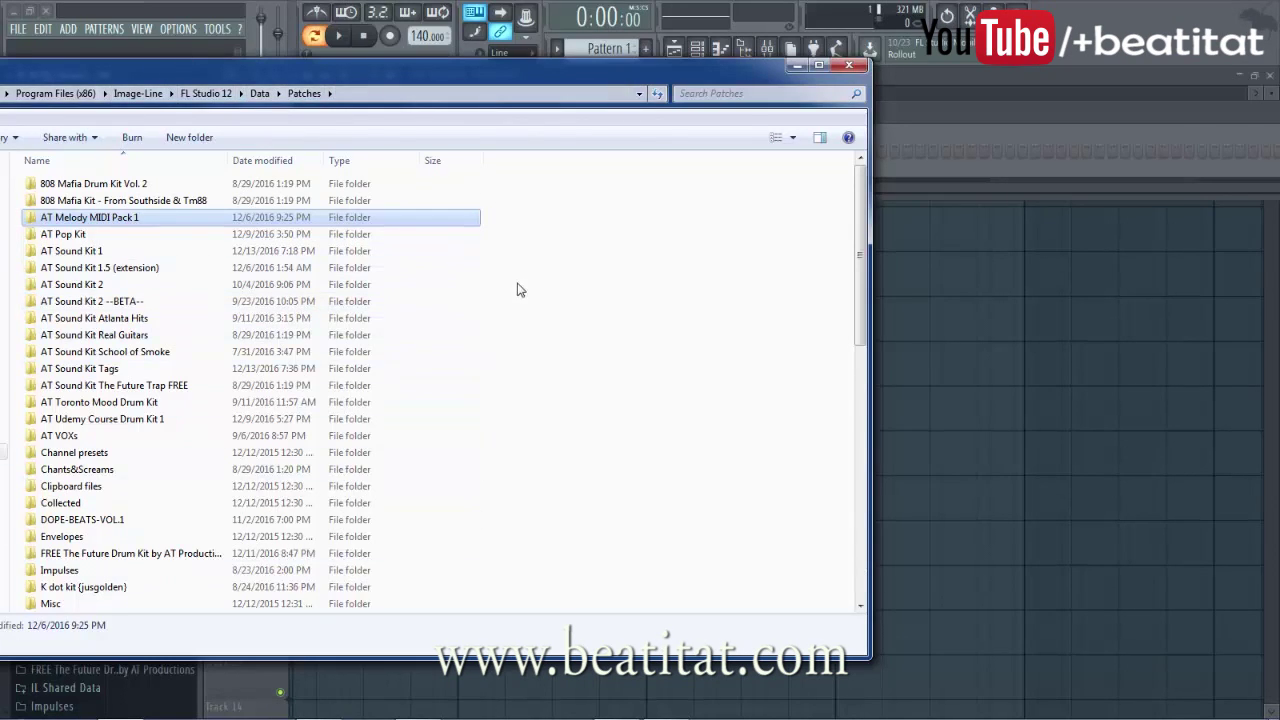
left_click(646, 316)
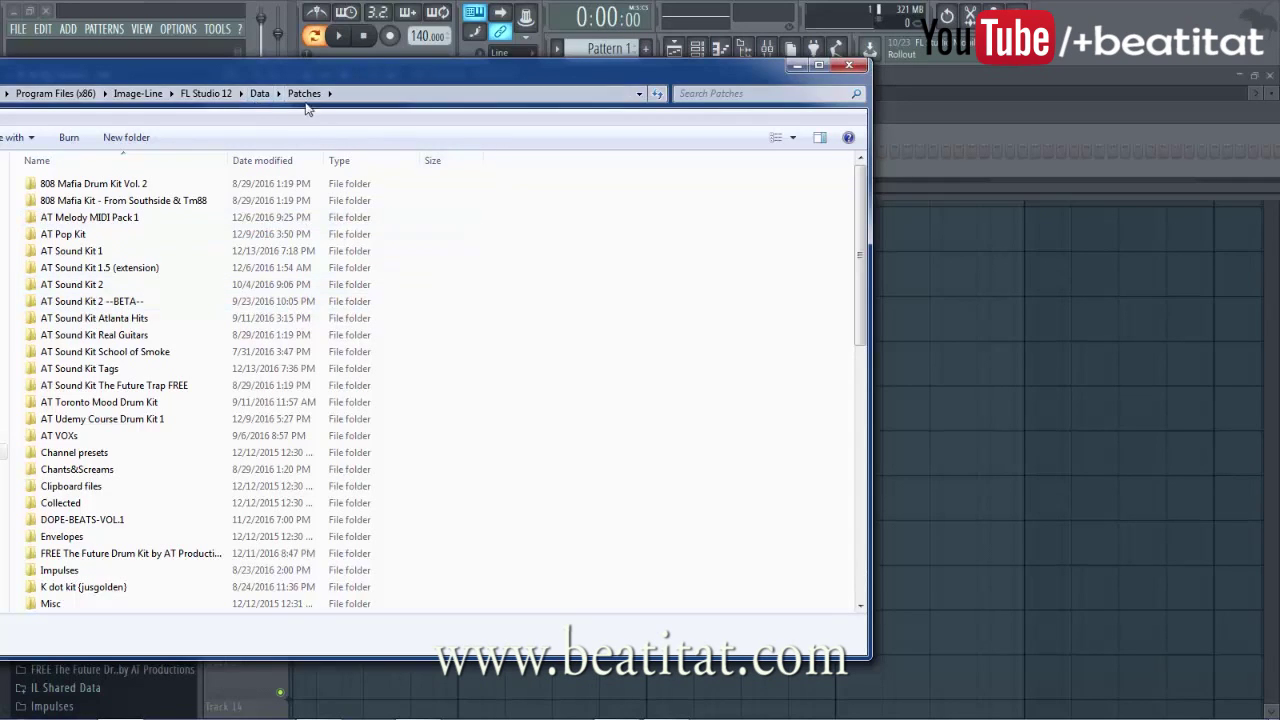
scroll(214, 343, "down", 2)
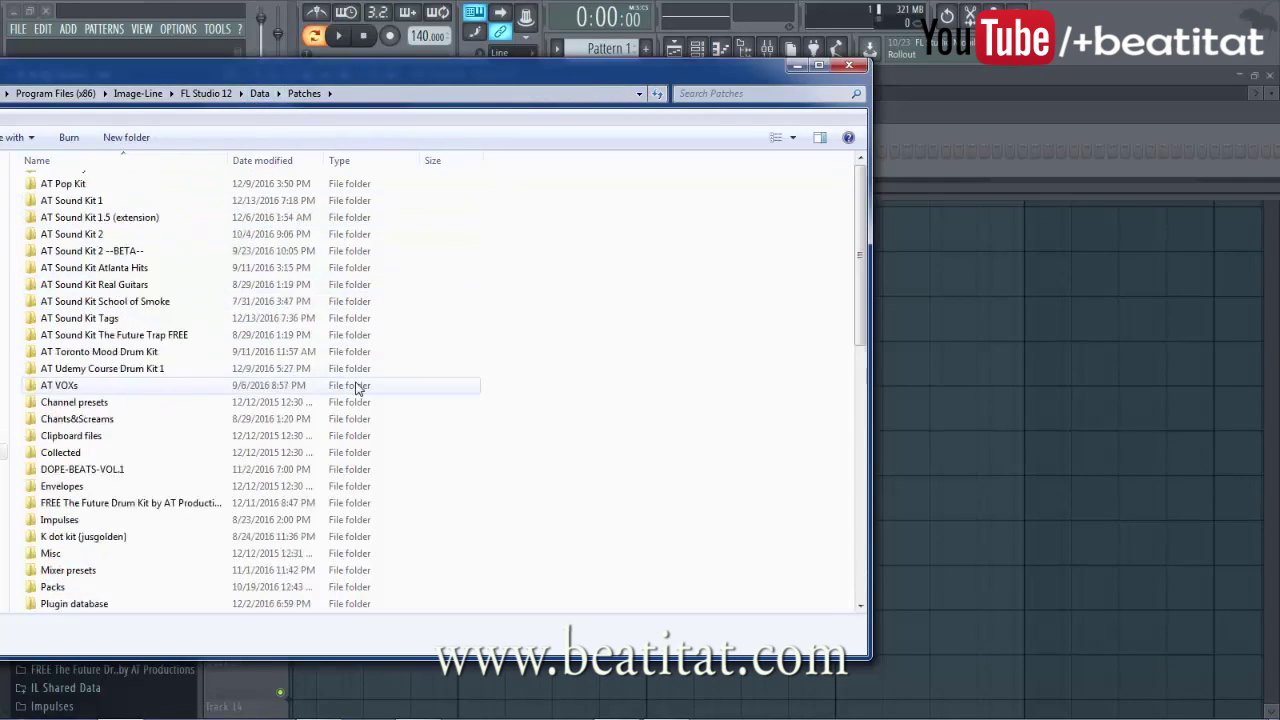
scroll(193, 275, "up", 2)
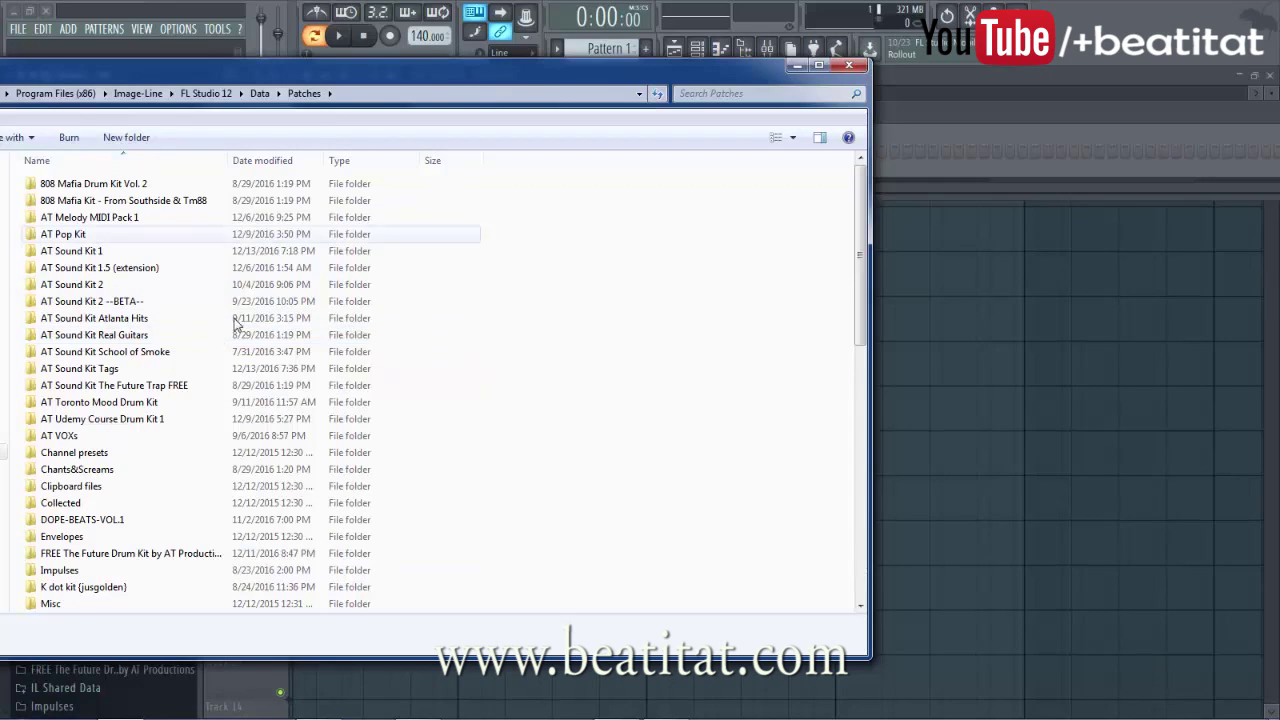
scroll(235, 370, "down", 3)
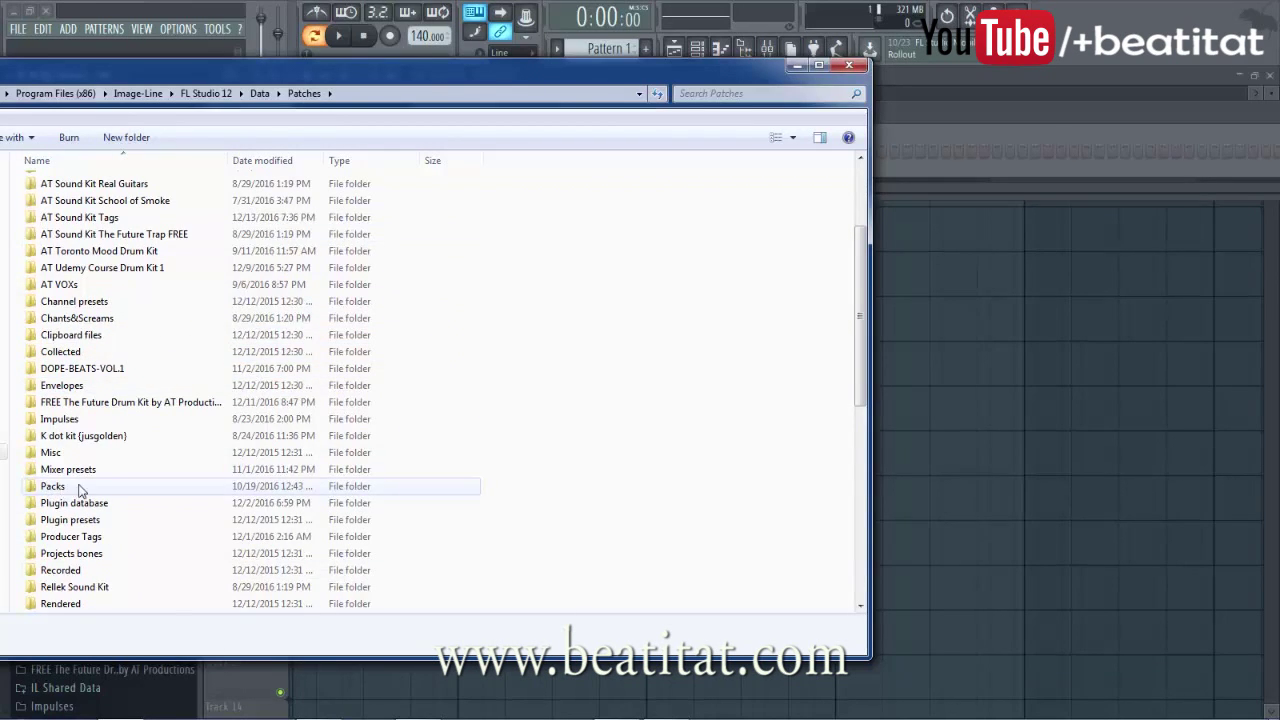
scroll(80, 488, "up", 3)
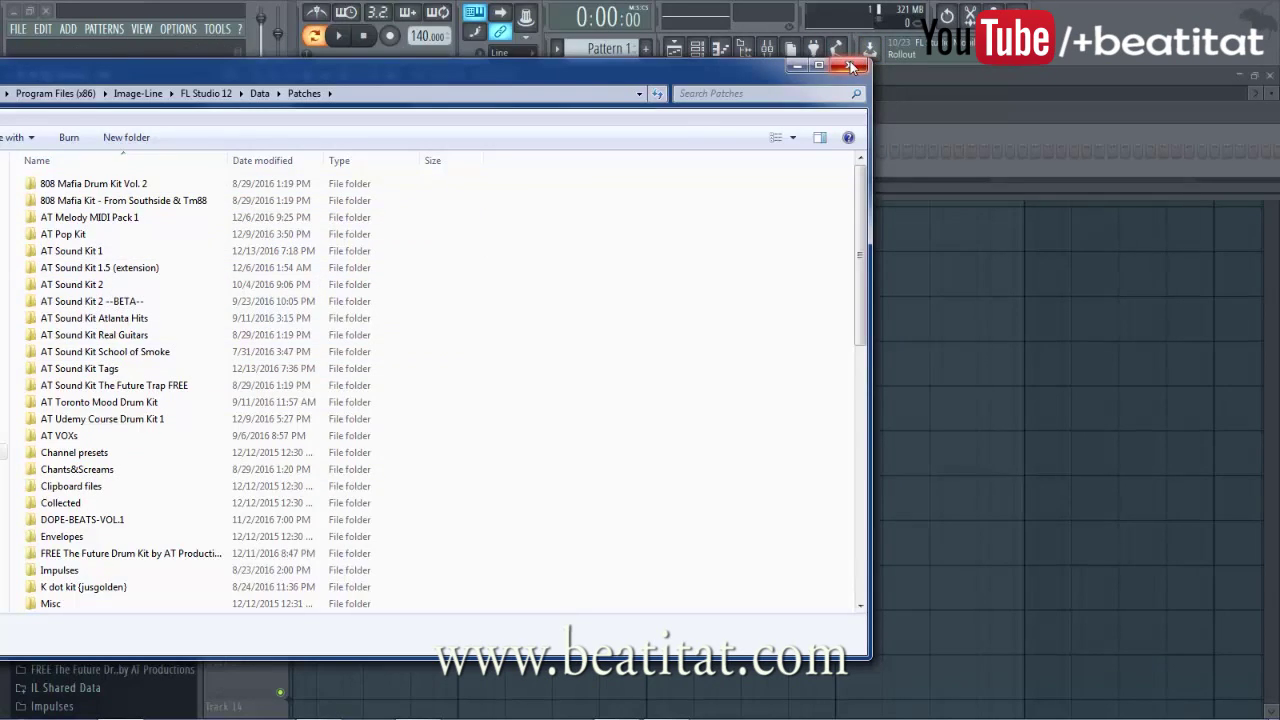
Open AT Melody MIDI Pack 1 and look through the files in its Midi folder
double_click(140, 216)
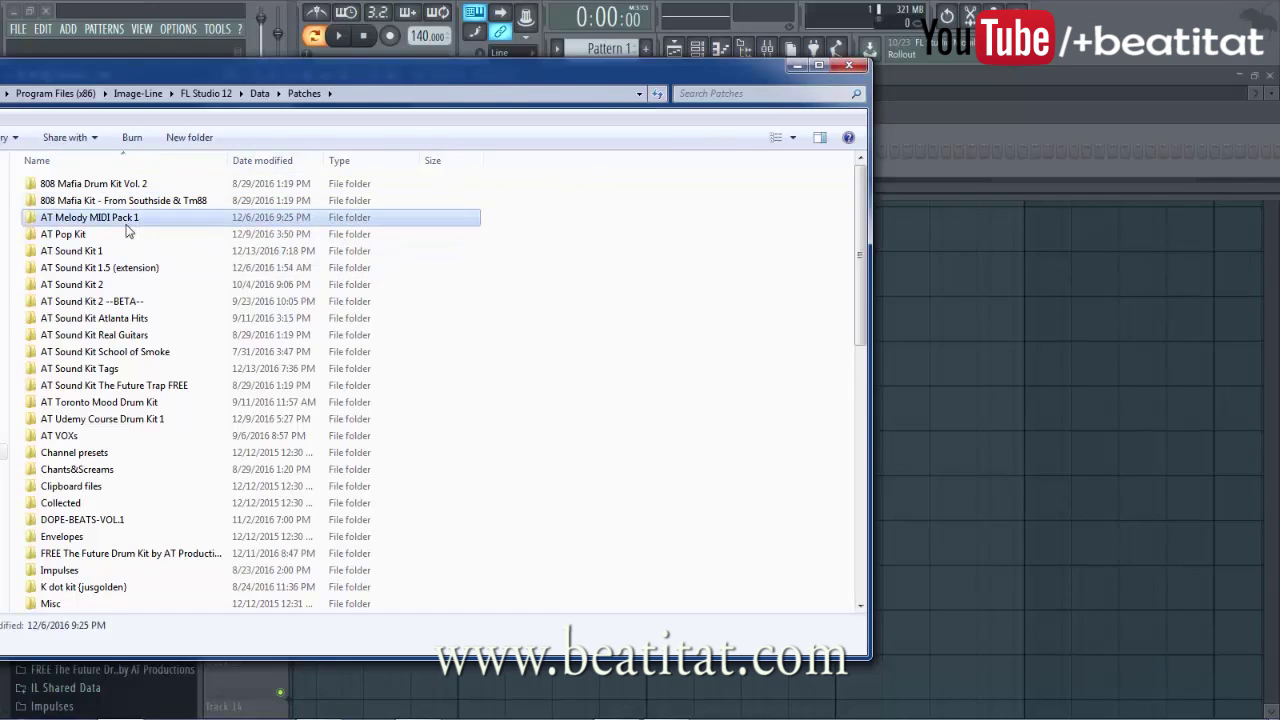
double_click(103, 183)
scroll(280, 443, "down", 2)
scroll(354, 291, "up", 2)
left_click(404, 95)
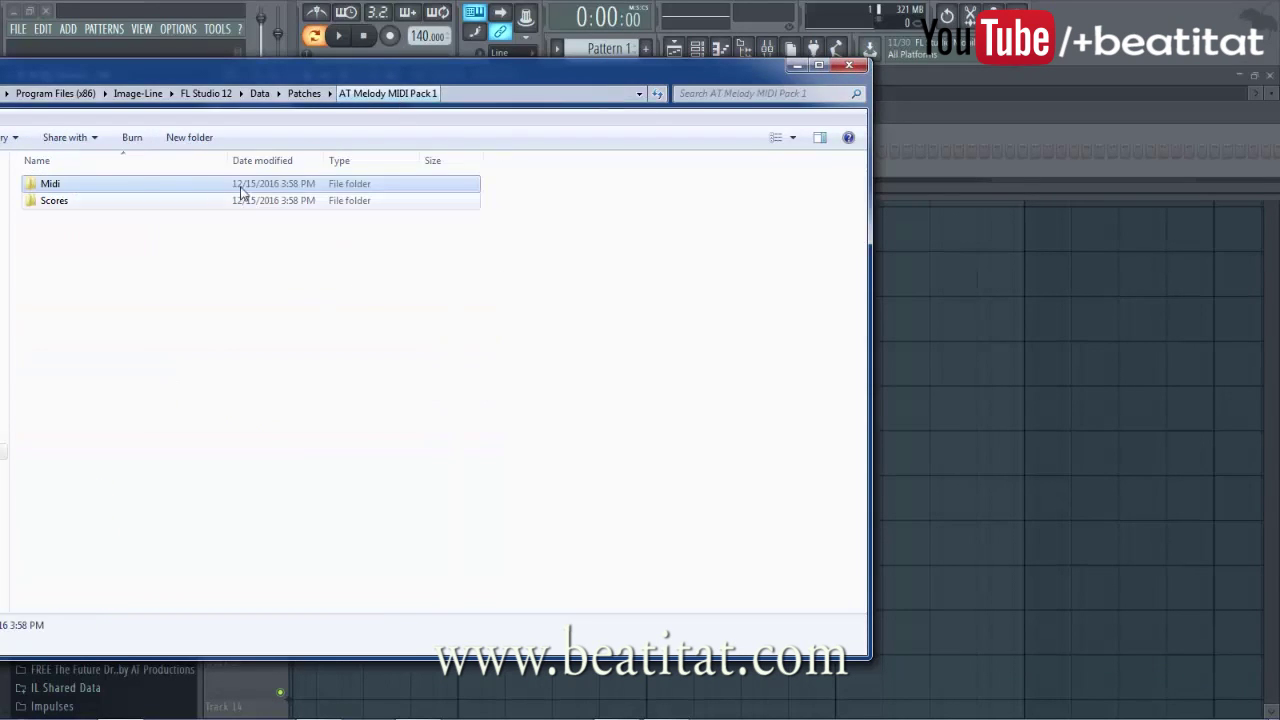
double_click(69, 186)
scroll(280, 414, "down", 2)
scroll(309, 371, "up", 2)
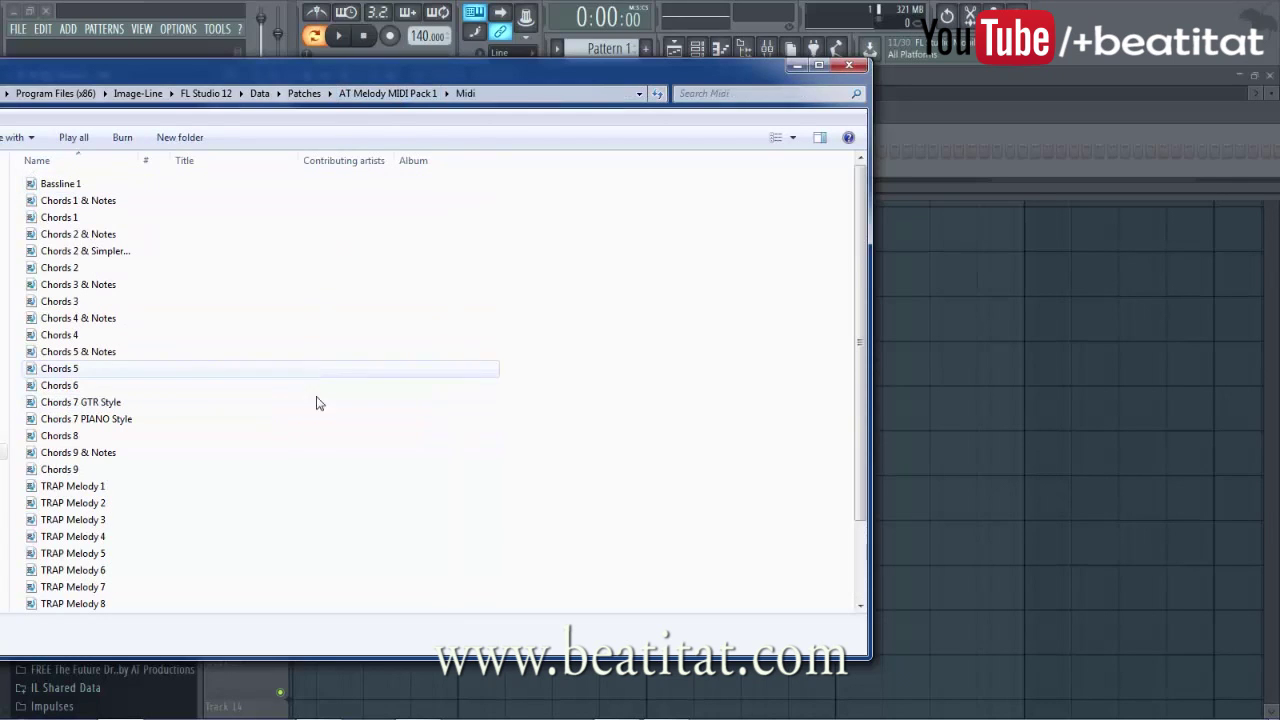
left_click(403, 93)
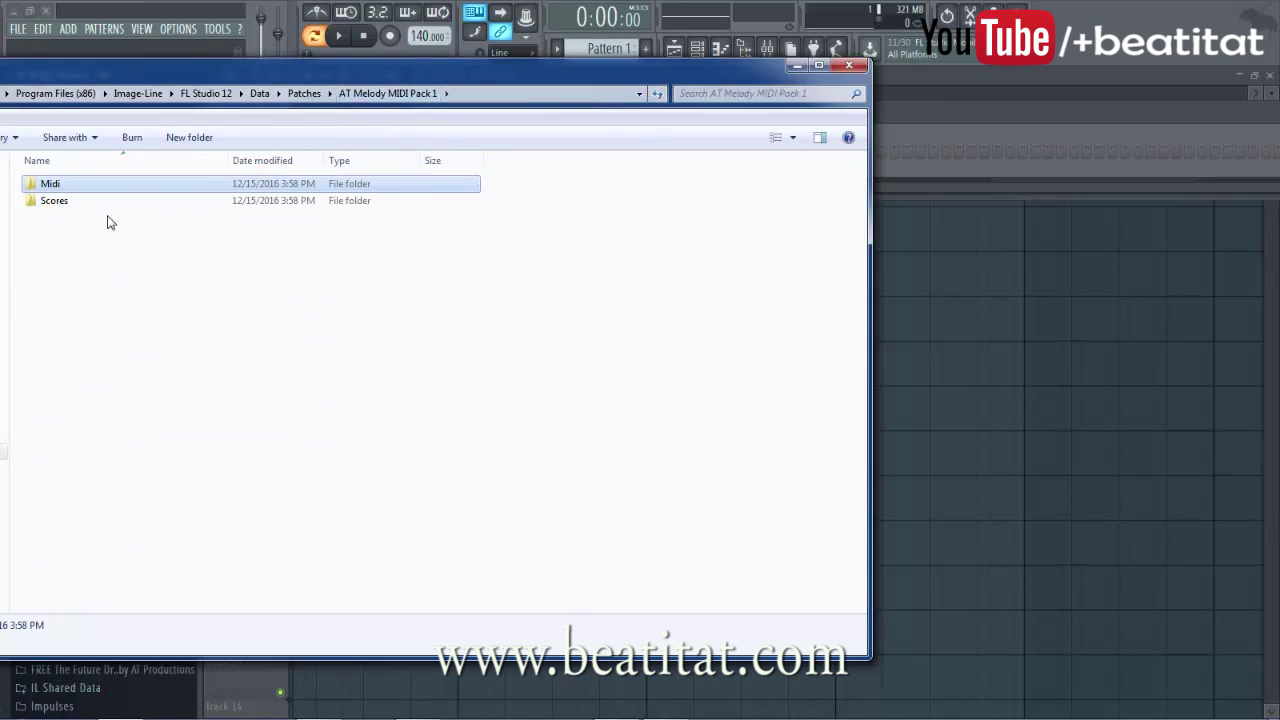
Look through the pack's Scores folder and compare its files with those in the Midi folder
scroll(130, 410, "down", 2)
scroll(200, 263, "up", 2)
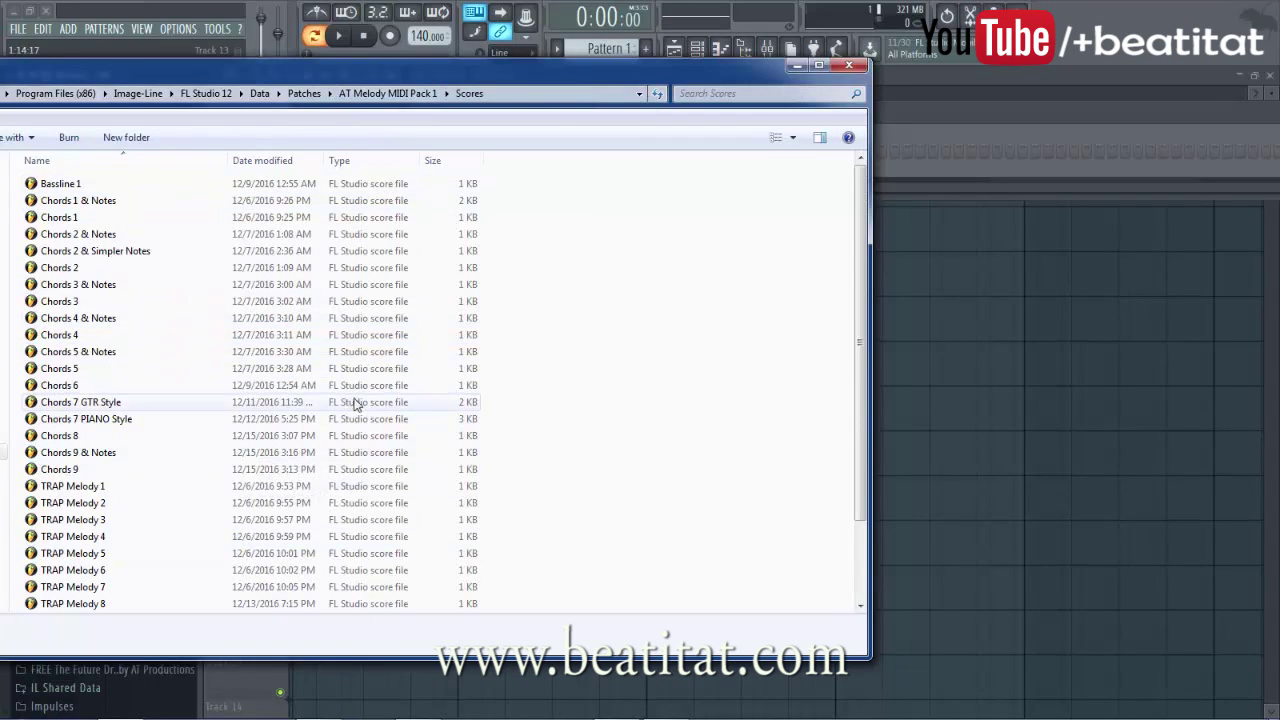
left_click(388, 93)
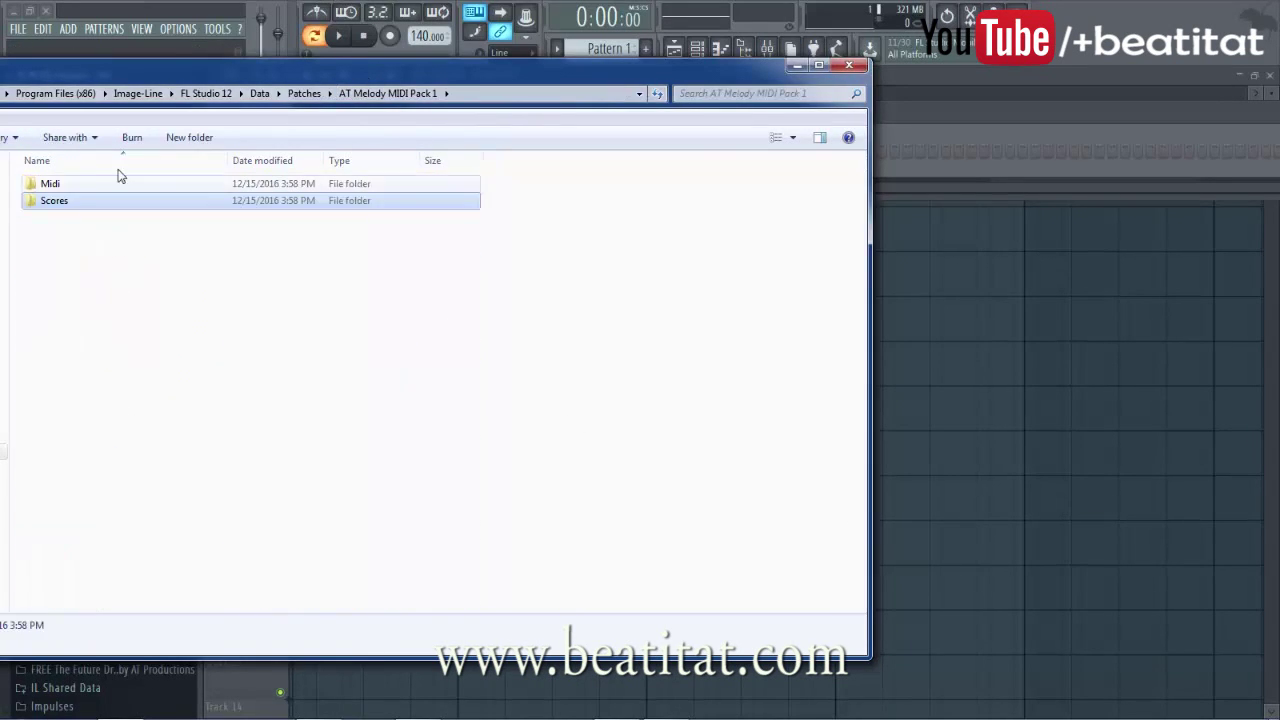
double_click(96, 186)
scroll(111, 417, "down", 2)
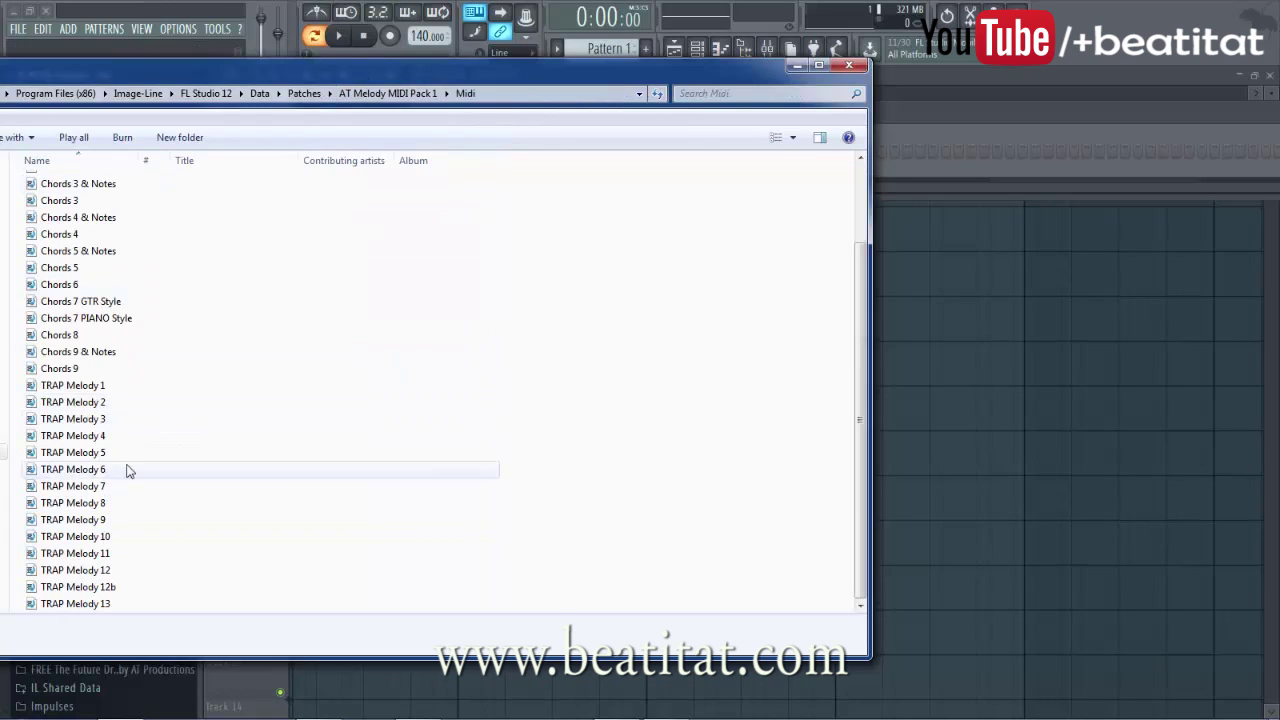
scroll(126, 469, "up", 2)
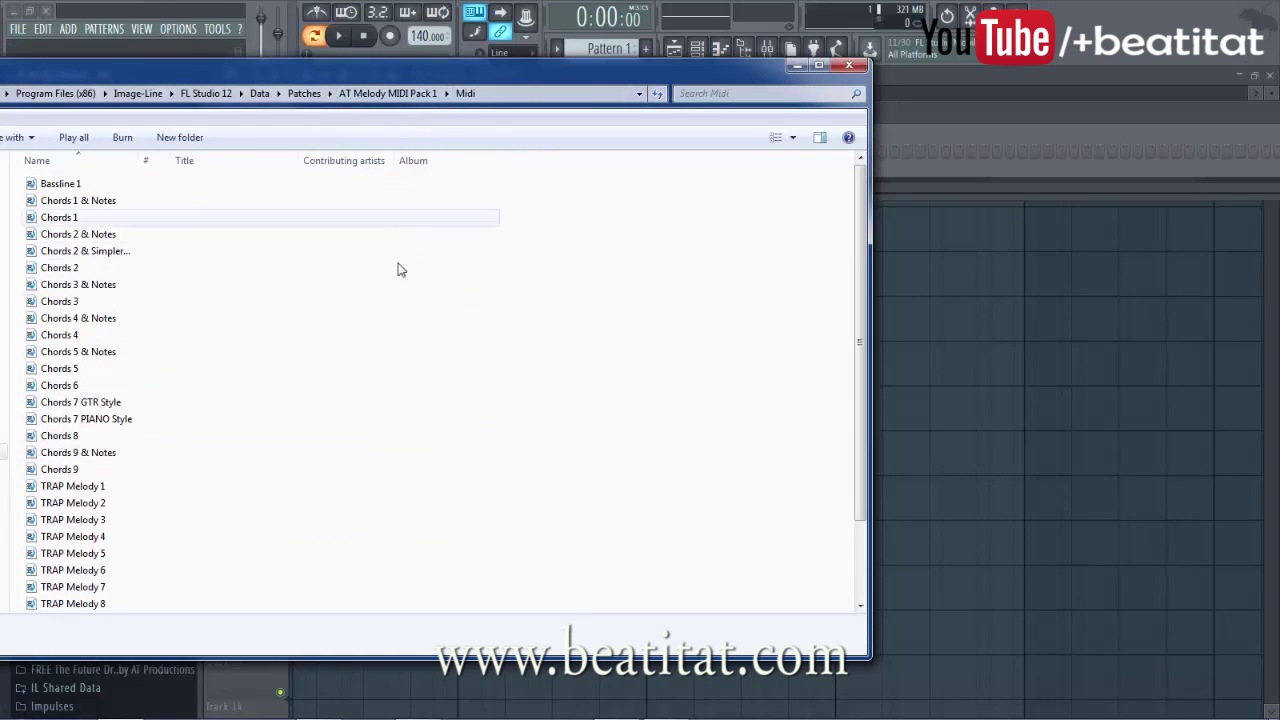
Switch to FL Studio and expand the AT Melody MIDI Pack 1 folder in its browser
left_click(795, 66)
left_click(115, 345)
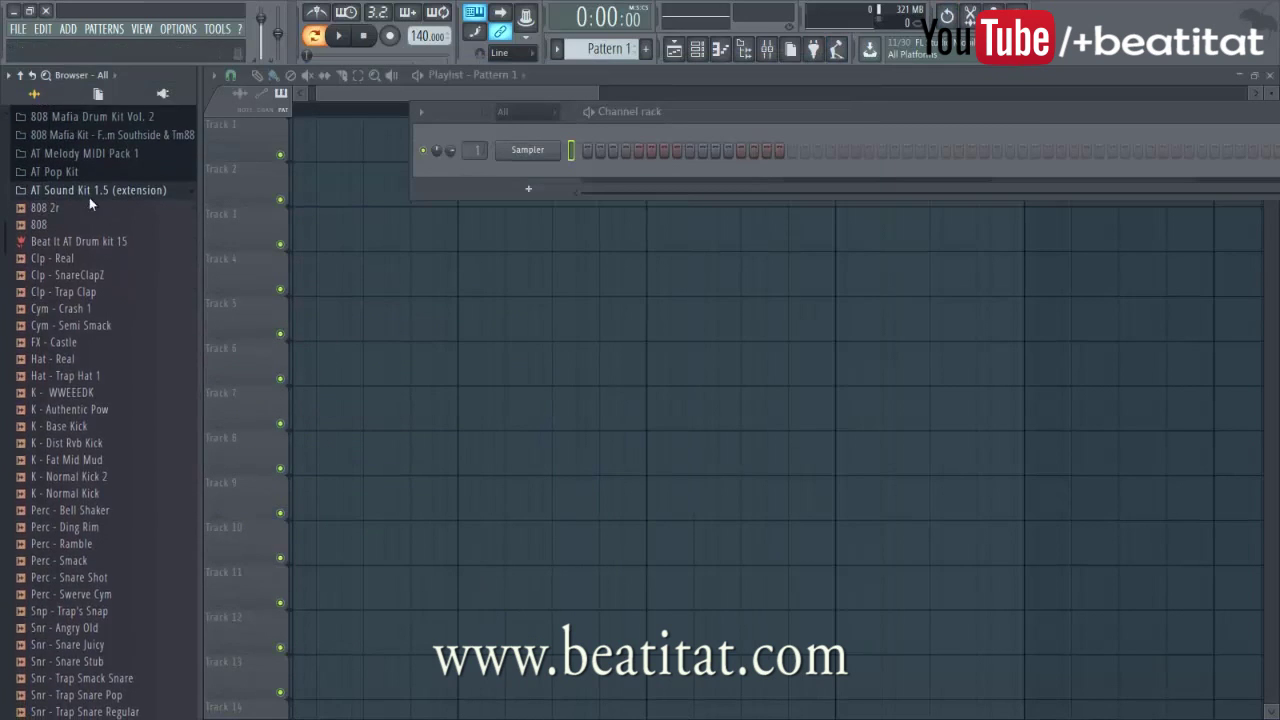
left_click(89, 194)
scroll(122, 338, "up", 3)
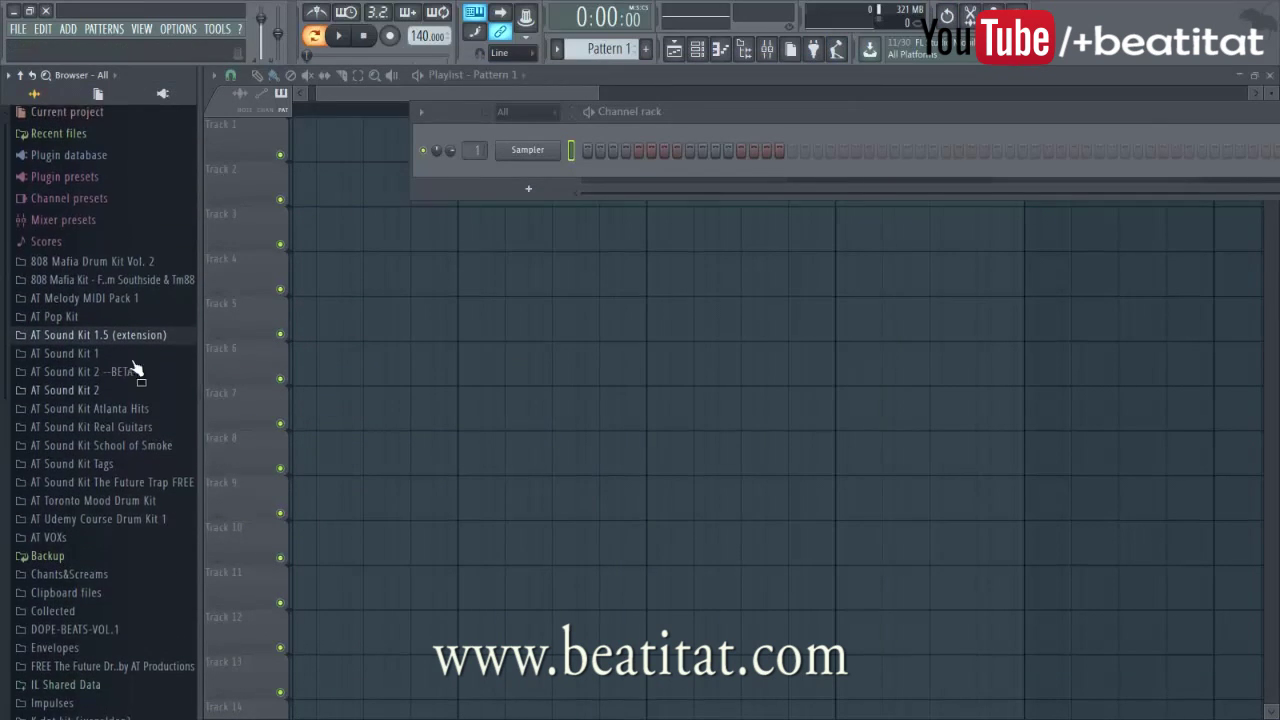
left_click(100, 301)
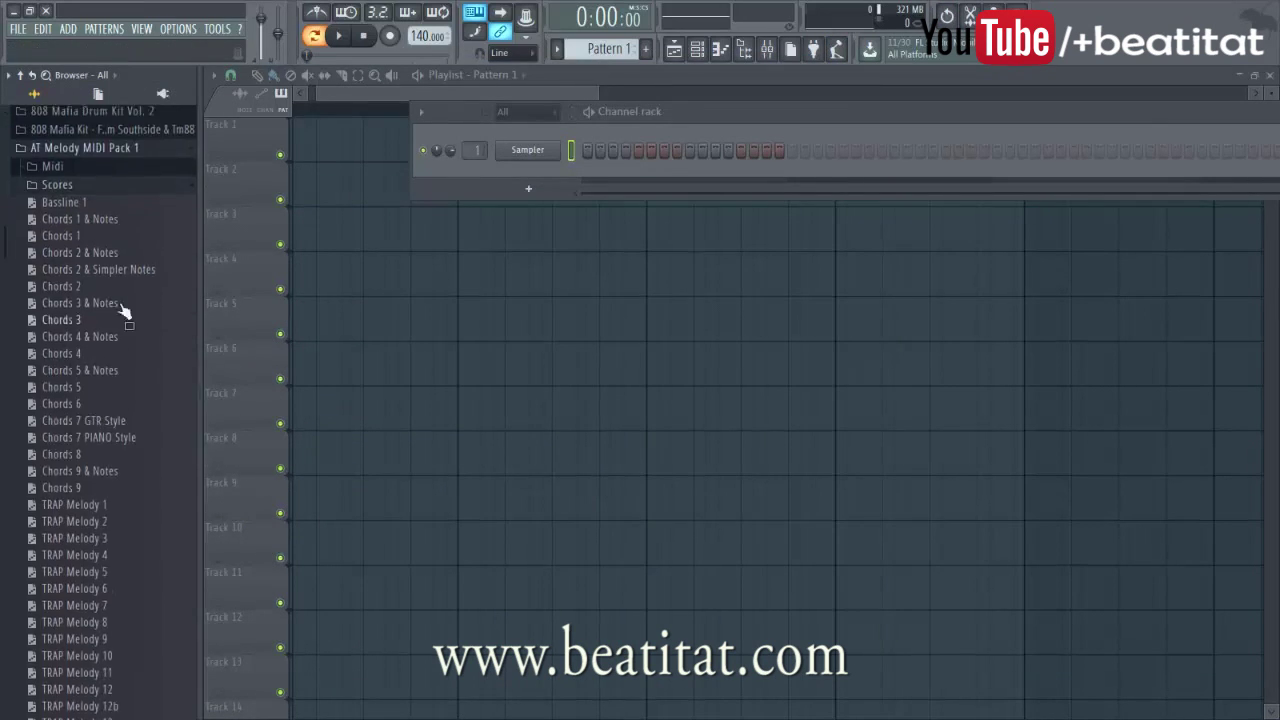
Insert a Nexus instrument channel in the Channel rack
right_click(556, 149)
mouse_move(668, 263)
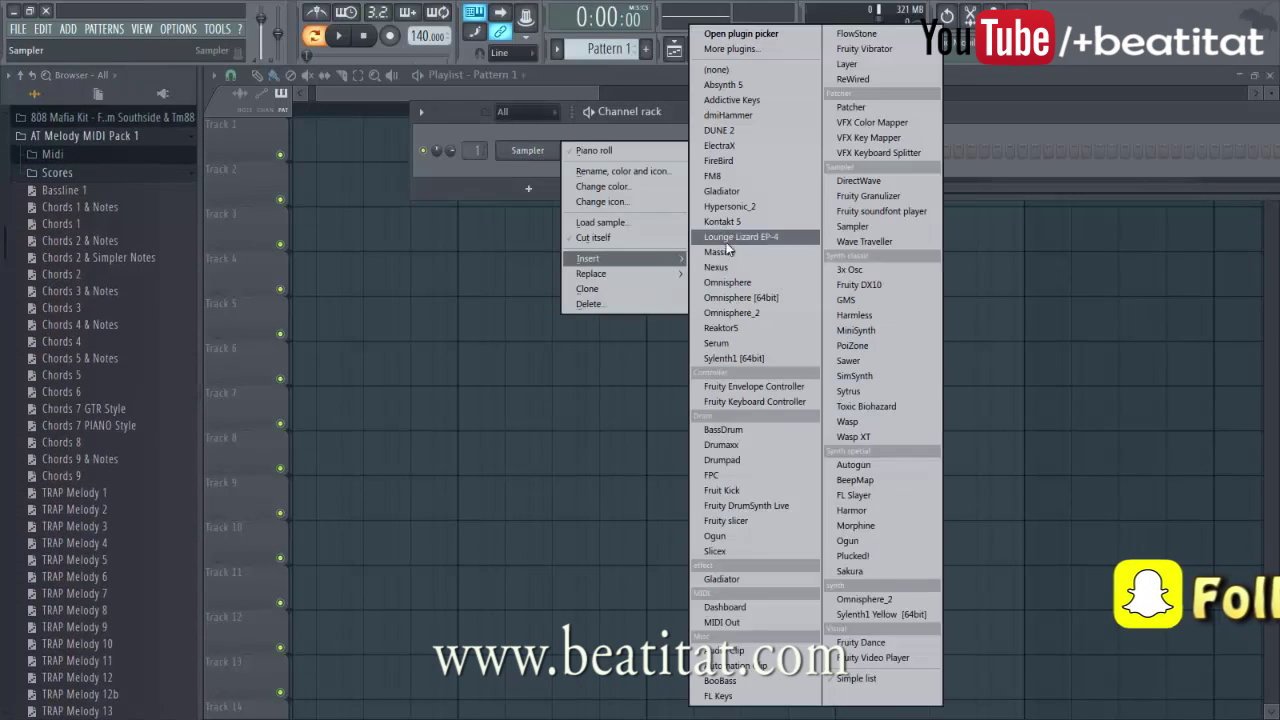
left_click(722, 251)
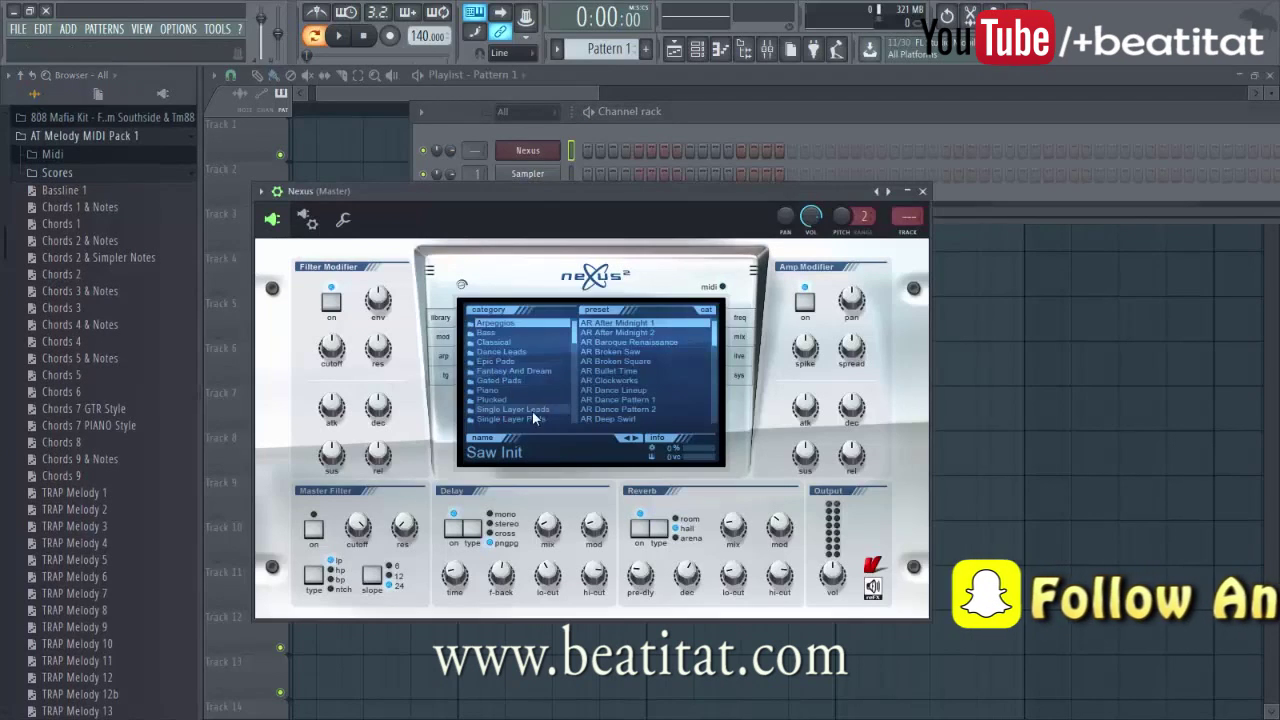
Load the PN Nexus Grandpiano preset from the Piano category in Nexus and close the plugin window
scroll(515, 385, "down", 3)
left_click(518, 360)
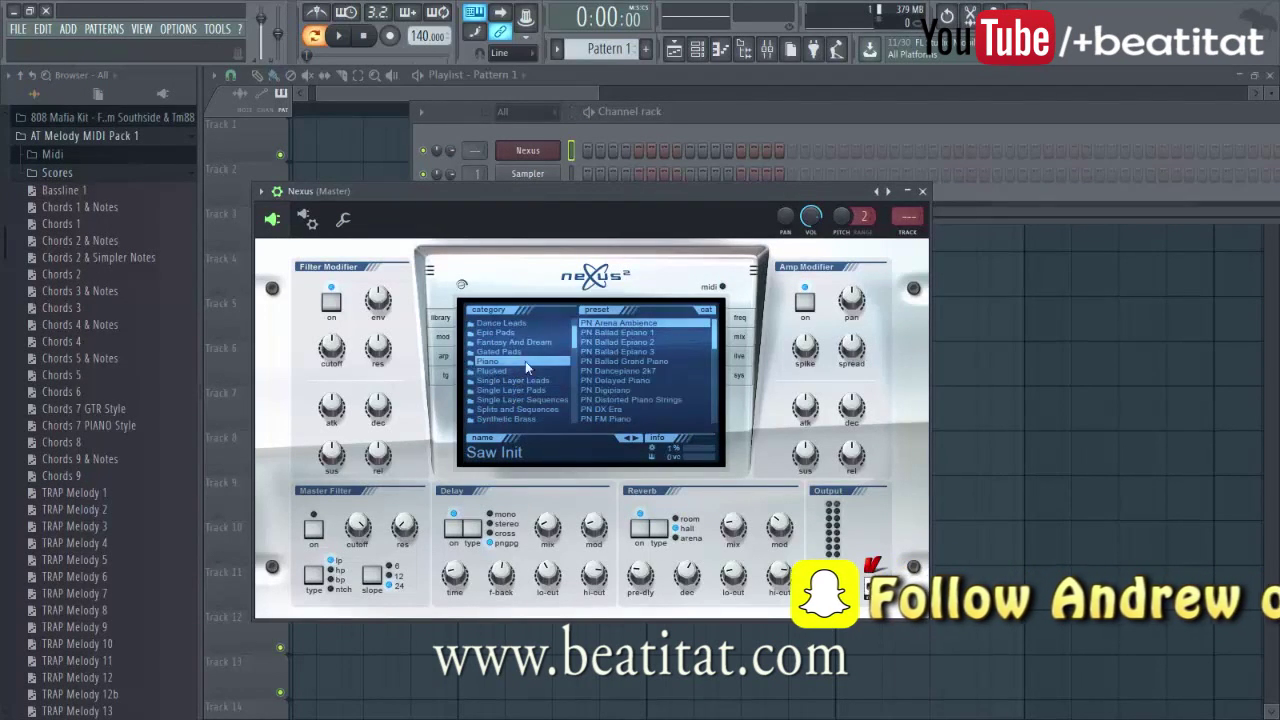
scroll(656, 400, "down", 5)
left_click(690, 342)
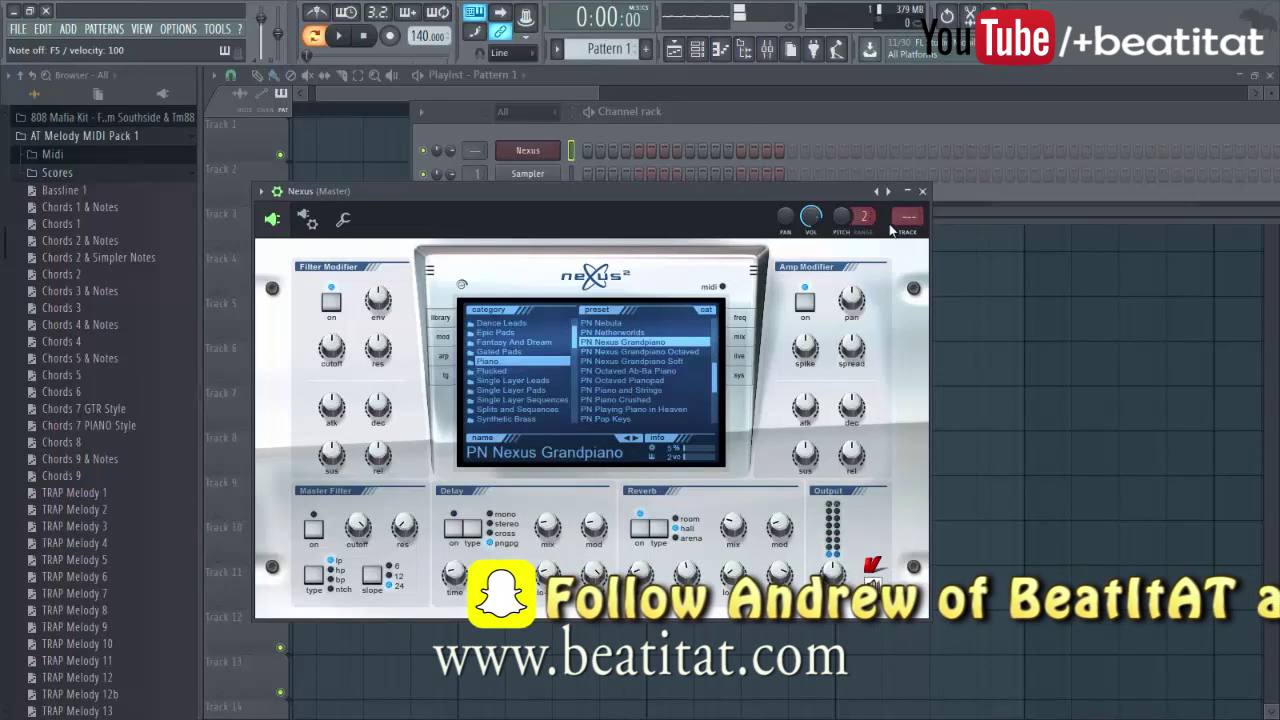
left_click(922, 191)
Collapse the Scores folder and load TRAP Melody 12 and then TRAP Melody 12b from the Midi folder onto the Nexus channel
scroll(140, 600, "down", 4)
scroll(130, 520, "up", 1)
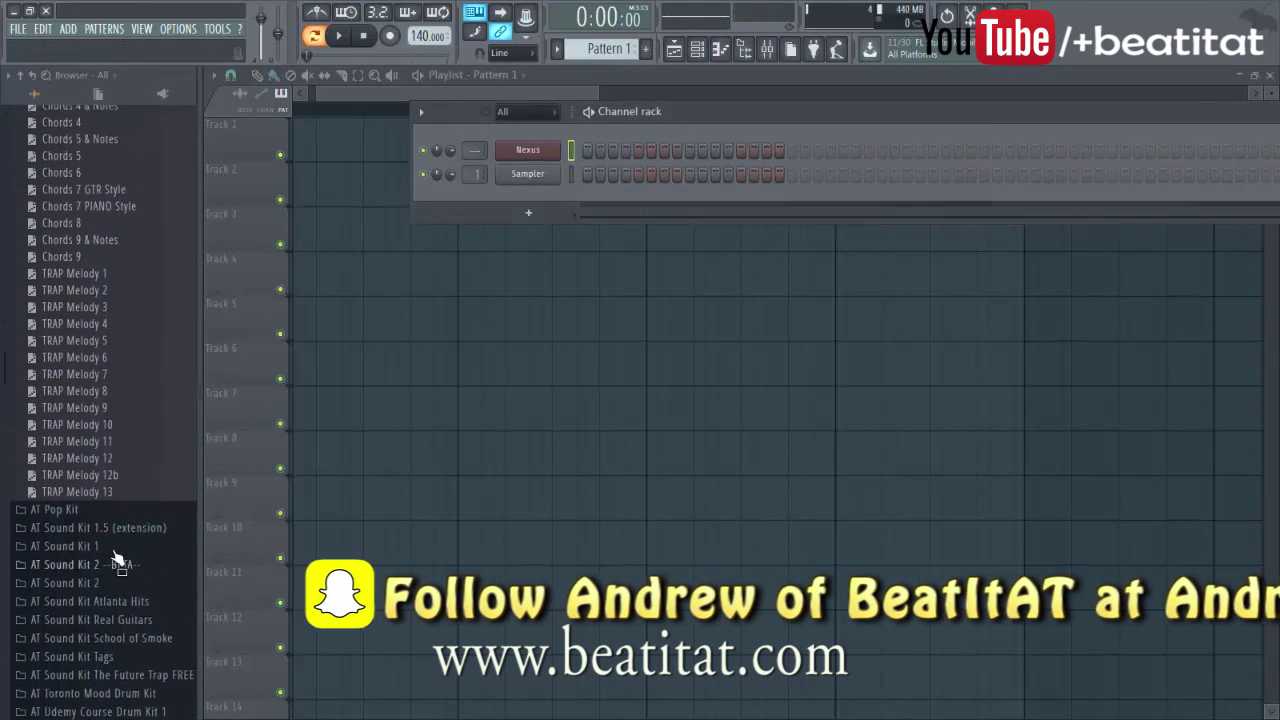
left_click_drag(106, 493, 123, 385)
scroll(123, 385, "up", 8)
left_click(74, 338)
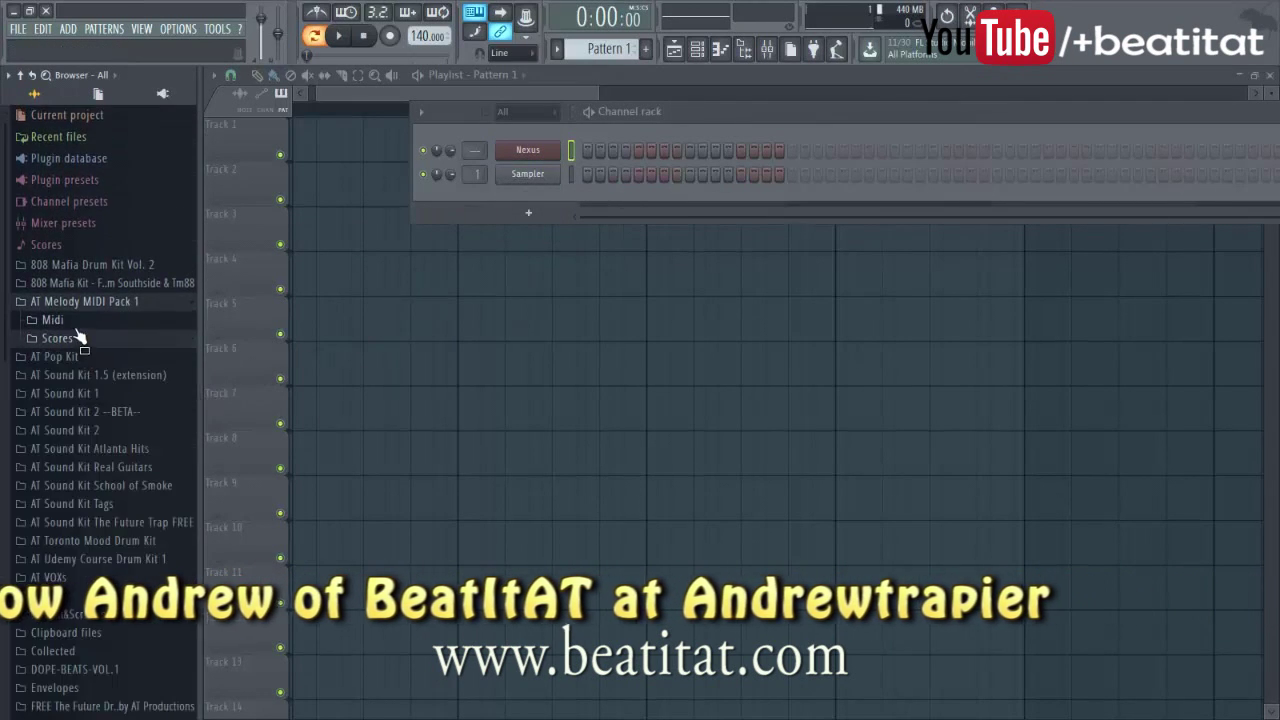
left_click(80, 336)
scroll(75, 420, "down", 6)
left_click_drag(100, 494, 527, 160)
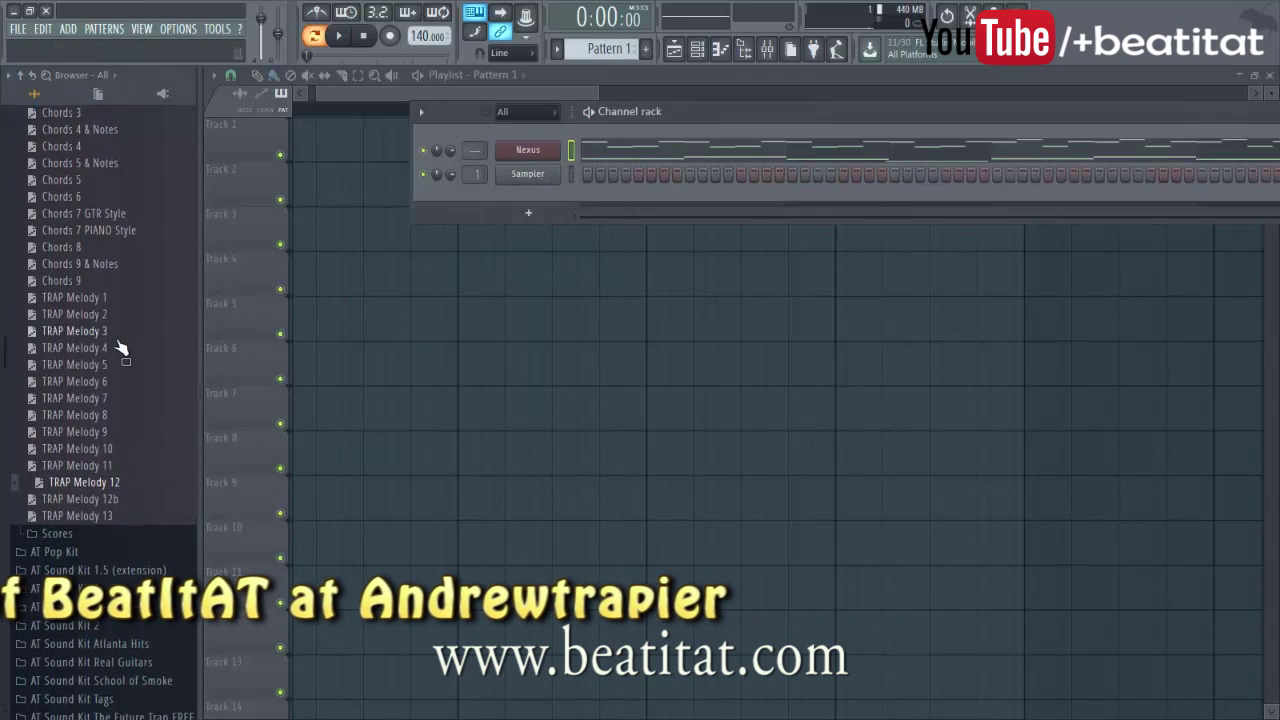
left_click_drag(112, 500, 540, 150)
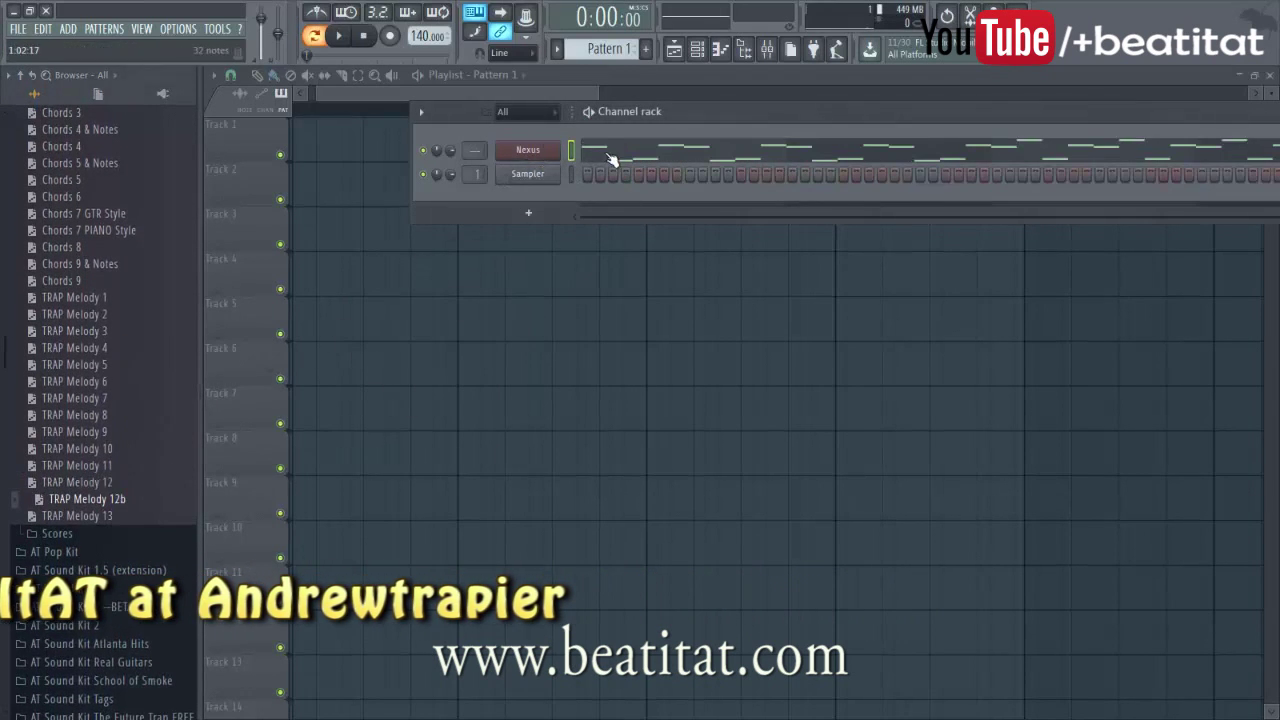
Load TRAP Melody 12 and then TRAP Melody 12b from the Scores folder onto the Nexus channel, and reposition the Channel rack
scroll(98, 375, "up", 7)
left_click(55, 317)
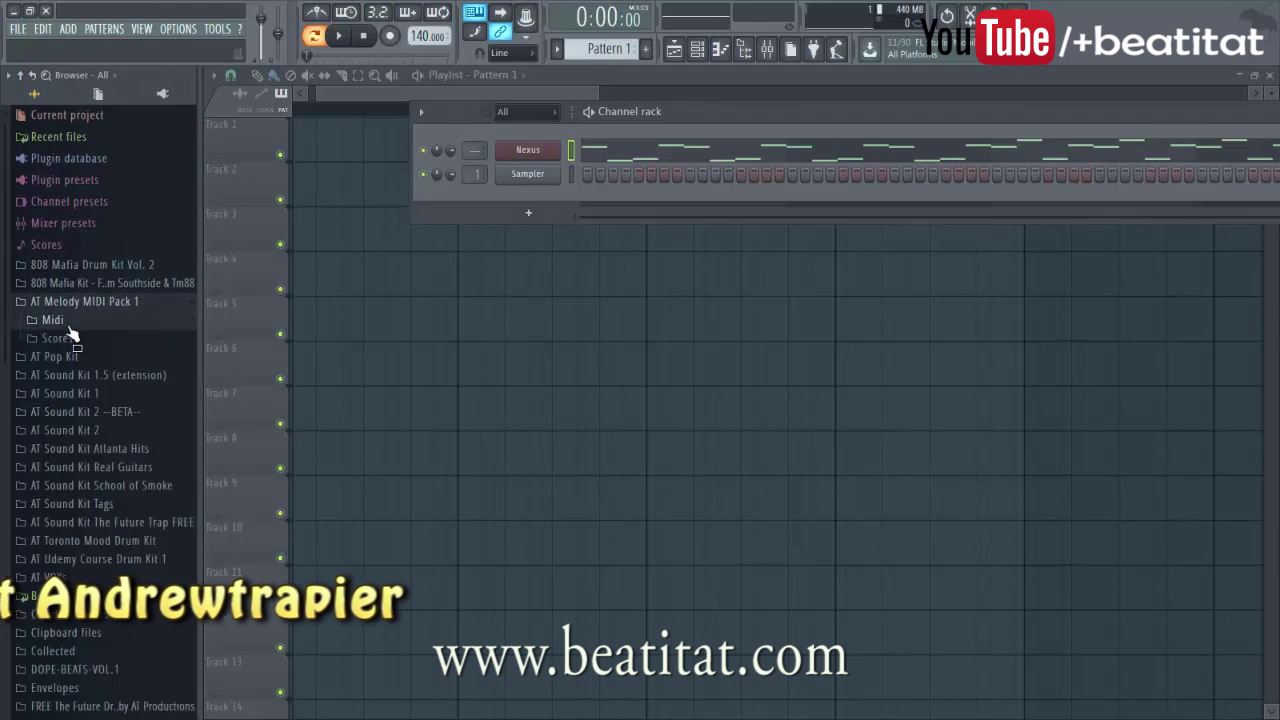
left_click(55, 317)
scroll(100, 400, "down", 8)
left_click_drag(134, 486, 548, 158)
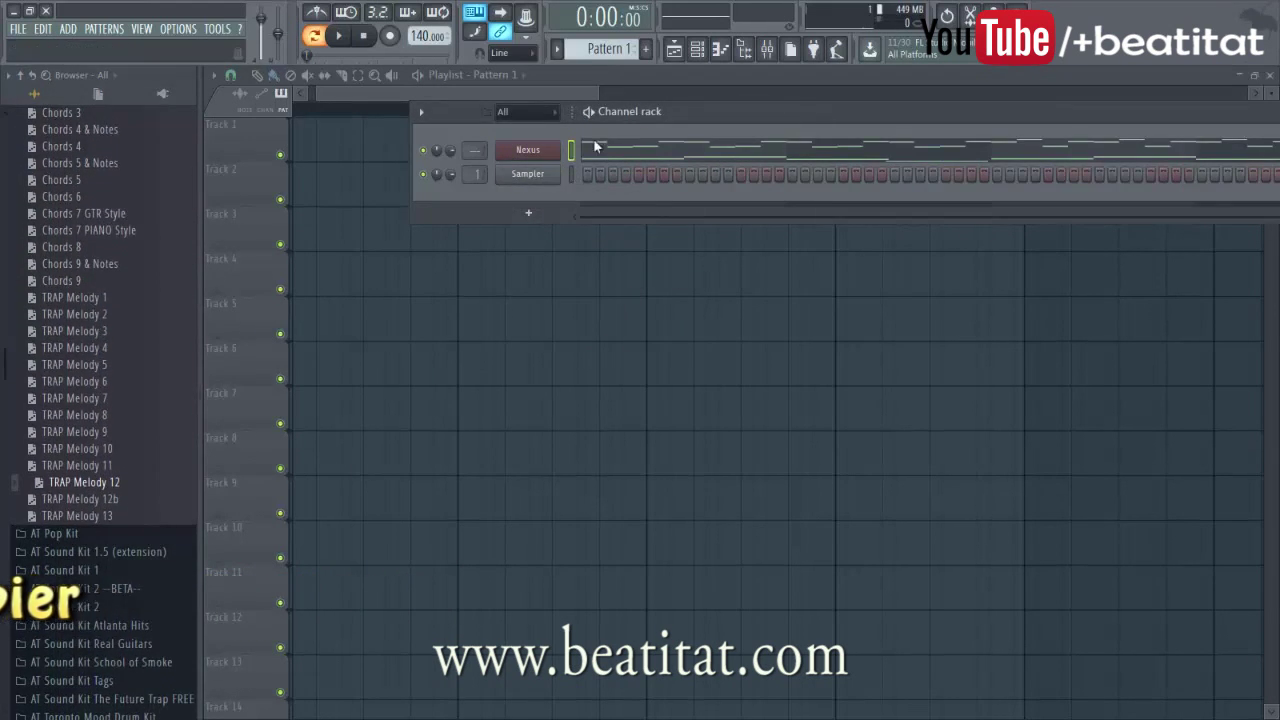
left_click_drag(113, 500, 528, 160)
left_click_drag(670, 115, 609, 174)
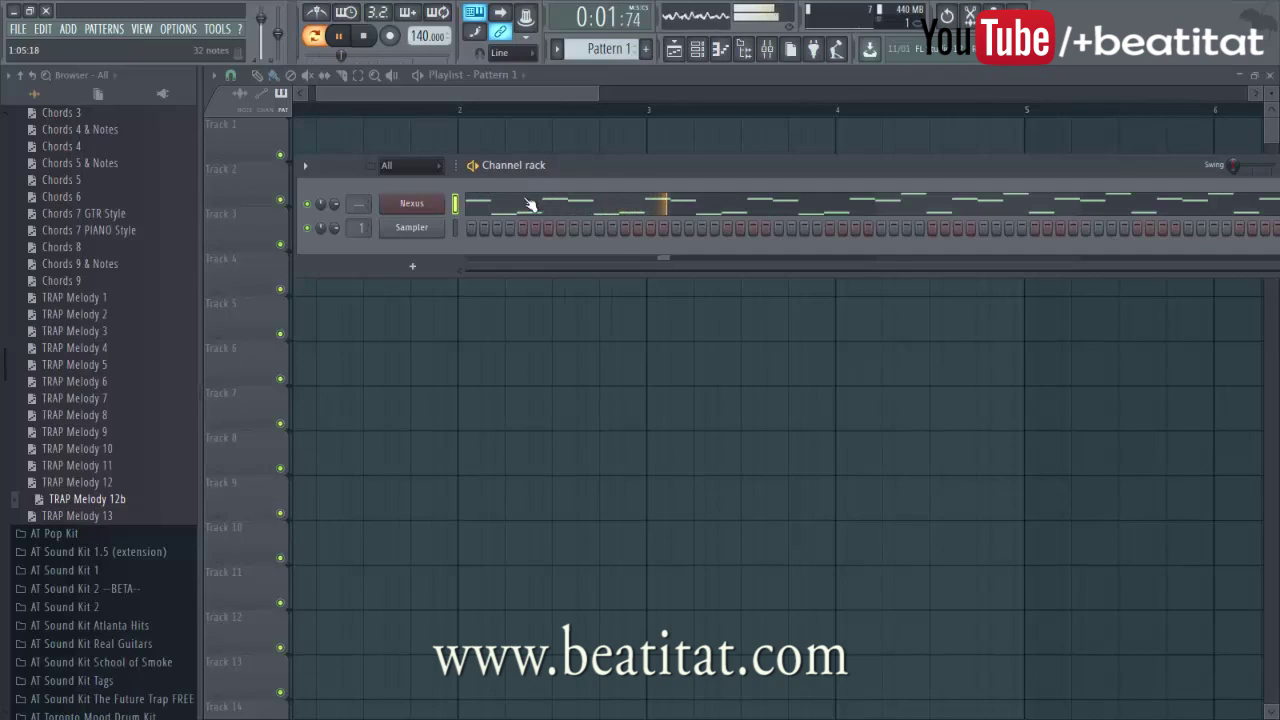
Rename the Nexus channel as Pianp
right_click(431, 203)
key("F2")
type("Pianp")
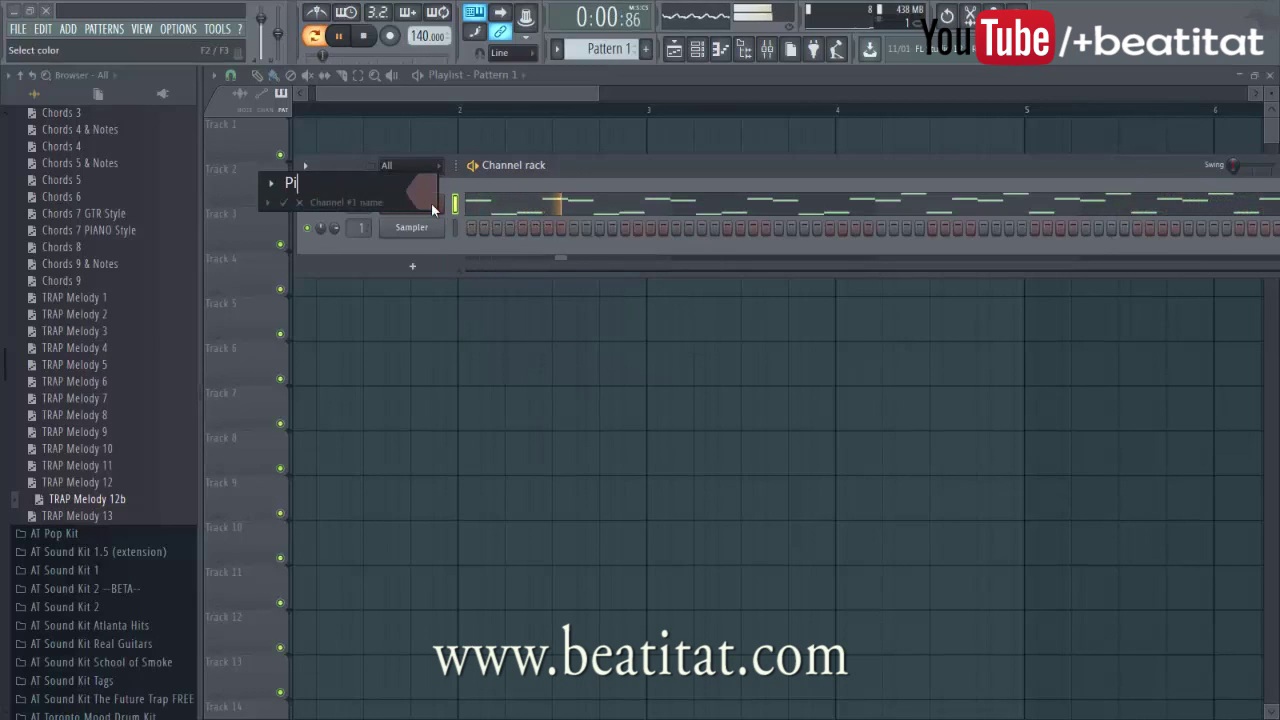
key("Return")
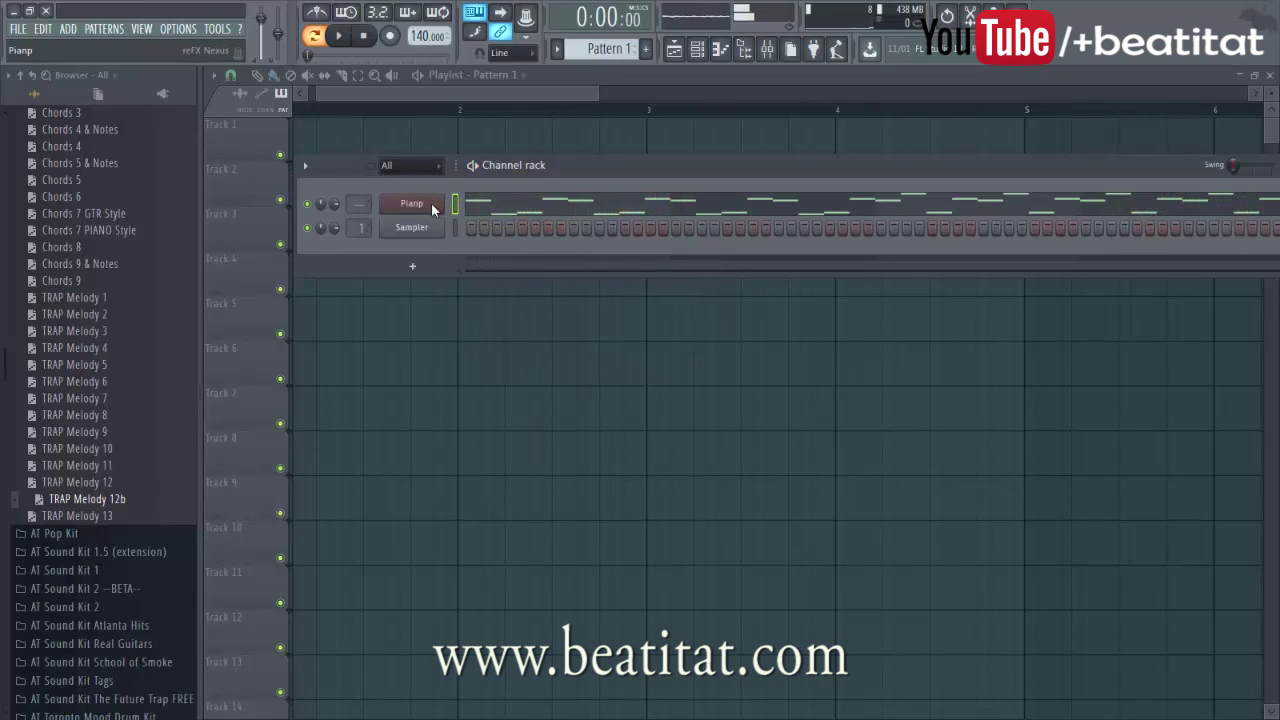
Transpose all melody notes of the Pianp channel up one octave in the piano roll and close the piano roll
left_click(508, 198)
scroll(398, 346, "down", 2)
scroll(398, 346, "down", 1)
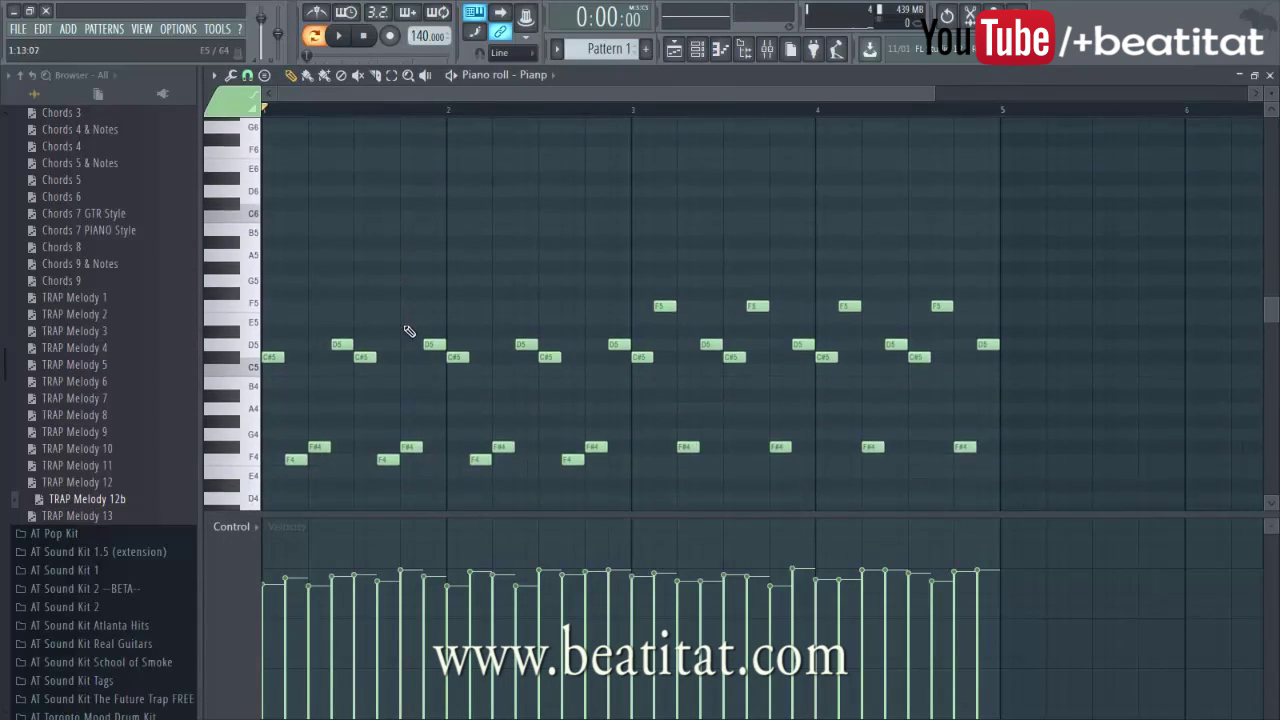
key("ctrl+Up")
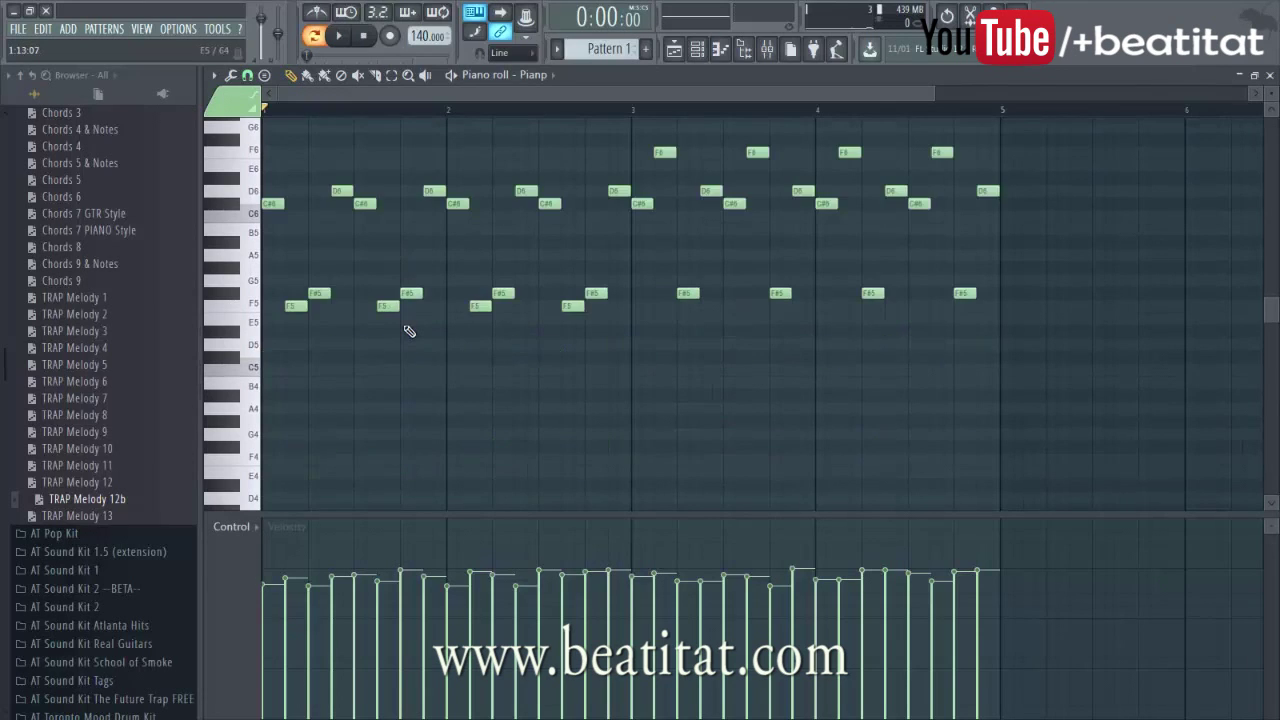
key("F7")
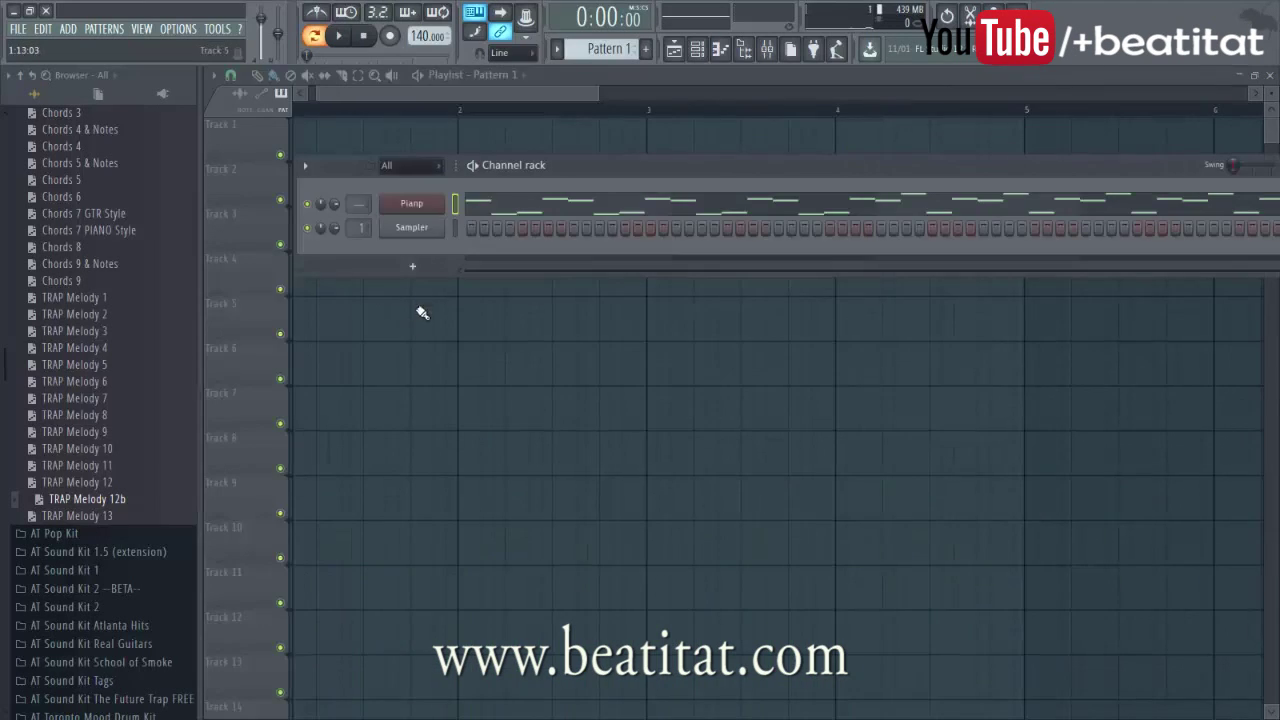
Route the Pianp channel to mixer track 2 and reposition the Mixer window
left_click(428, 205)
left_click(919, 237)
left_click_drag(891, 156, 546, 128)
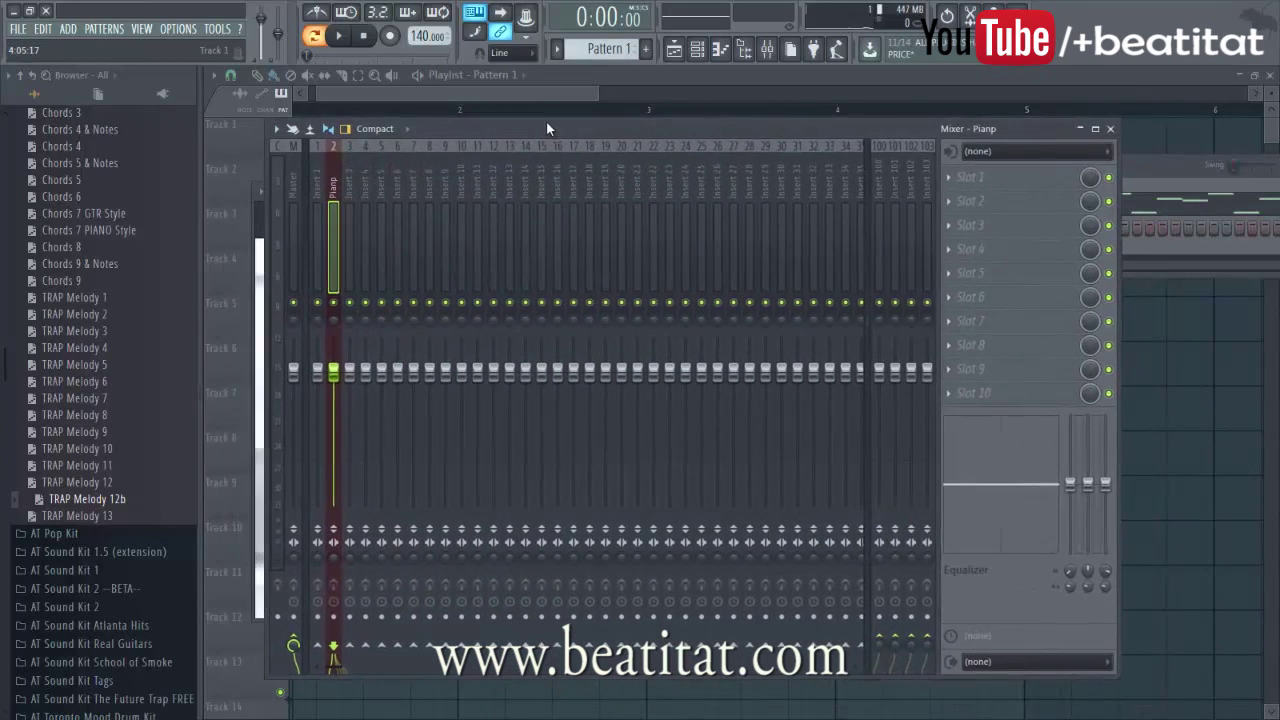
Insert Gross Beat in slot 1 of the Pianp mixer track and drop its time envelope one grid line during the second quarter
left_click(968, 177)
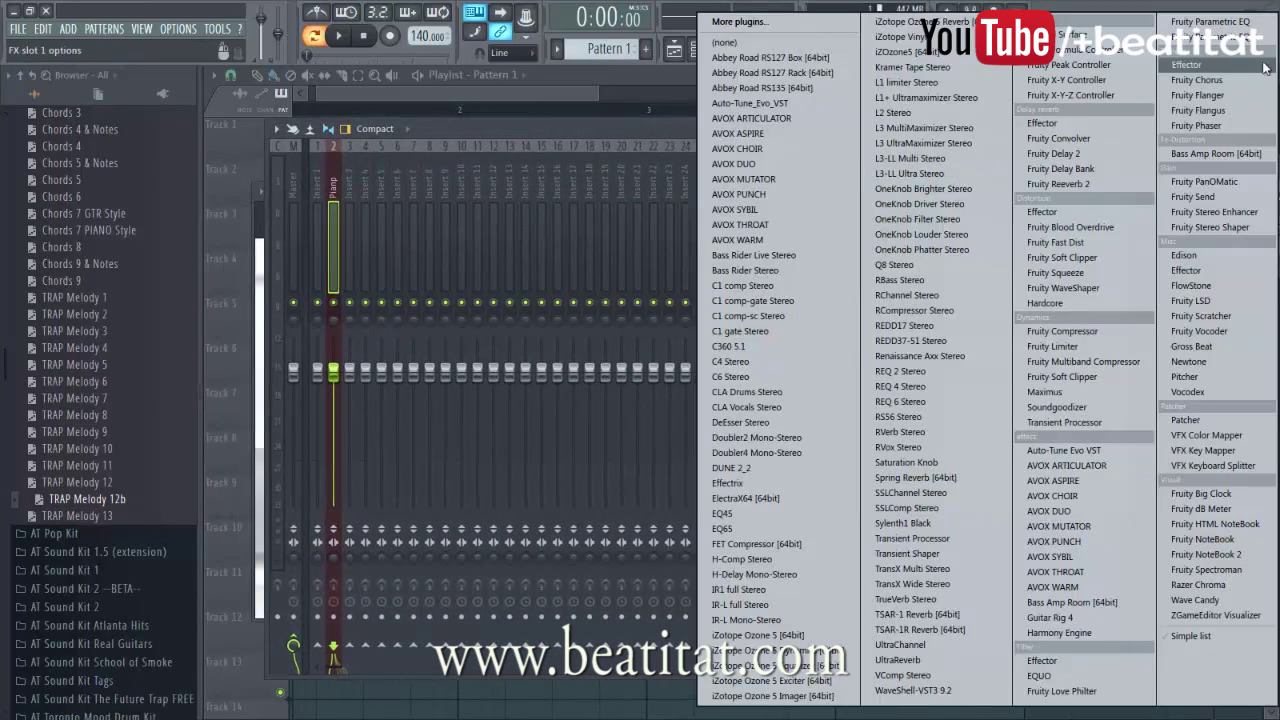
left_click(1204, 347)
right_click(688, 340)
left_click(710, 356)
left_click(787, 291)
key("space")
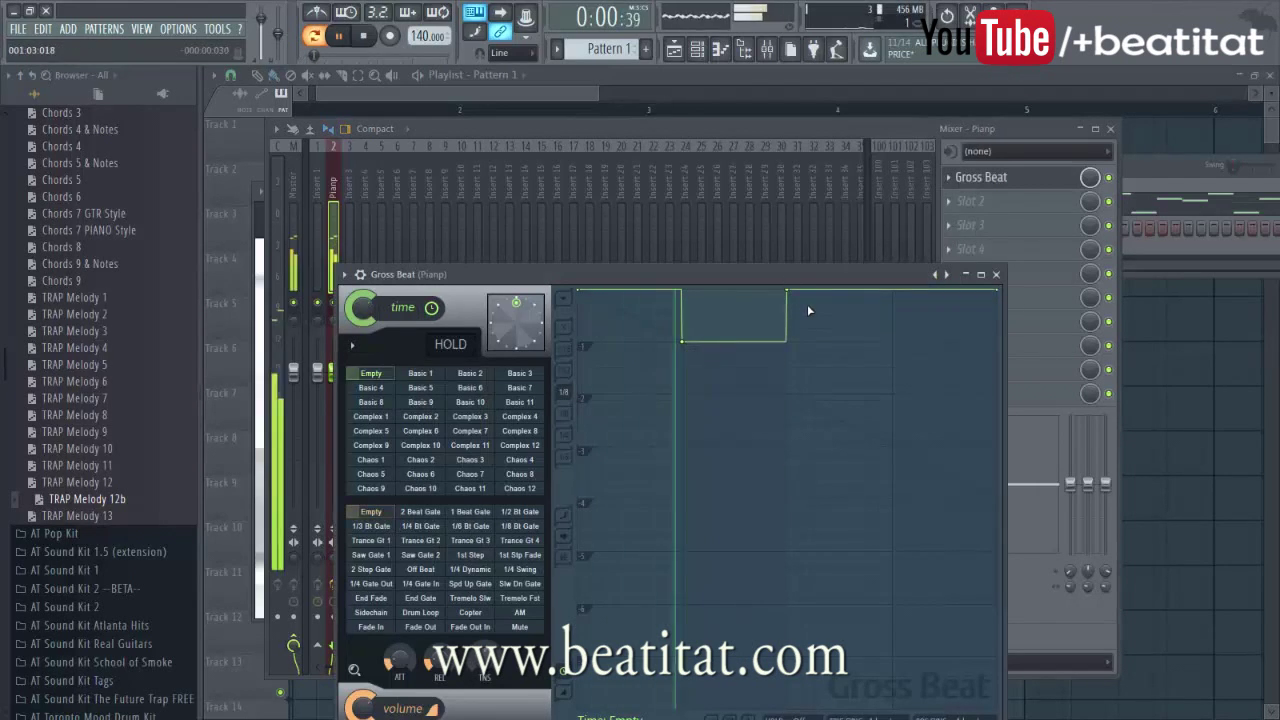
left_click(982, 274)
left_click(1254, 75)
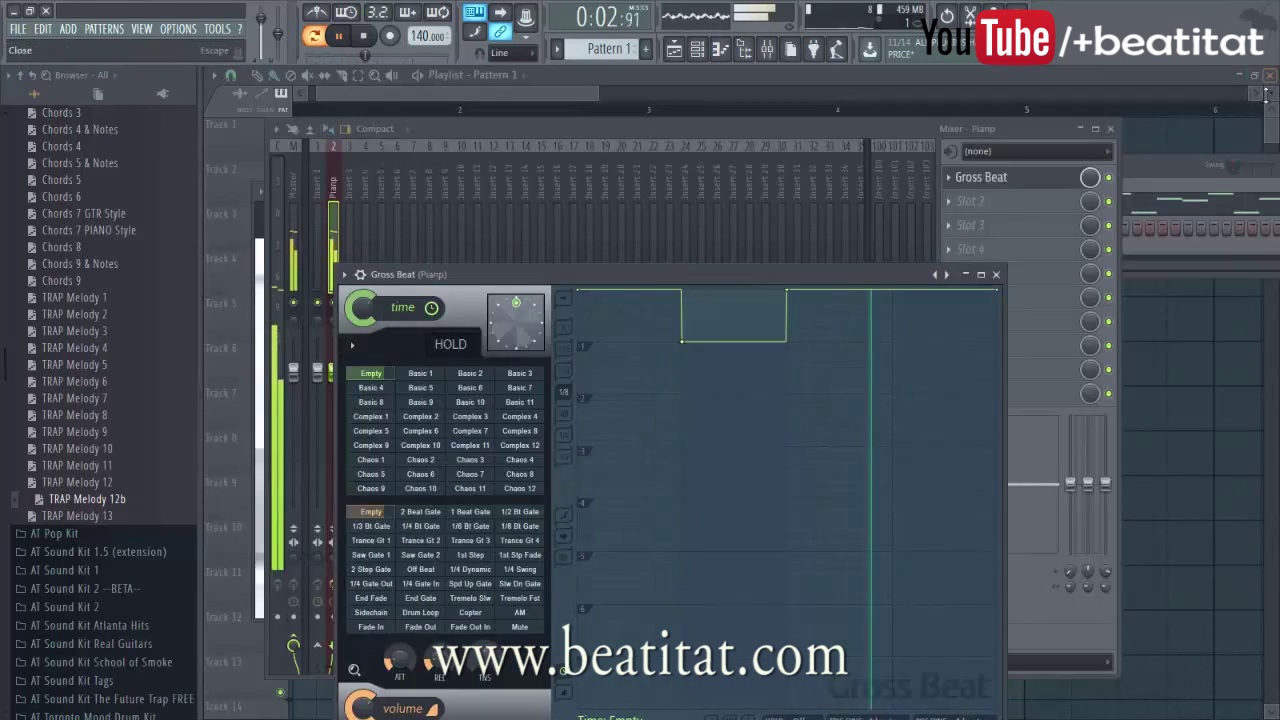
left_click(990, 288)
Insert a second Gross Beat in slot 3 of the Pianp track, load its momentary preset bank and select 1/2 Speed
left_click(996, 224)
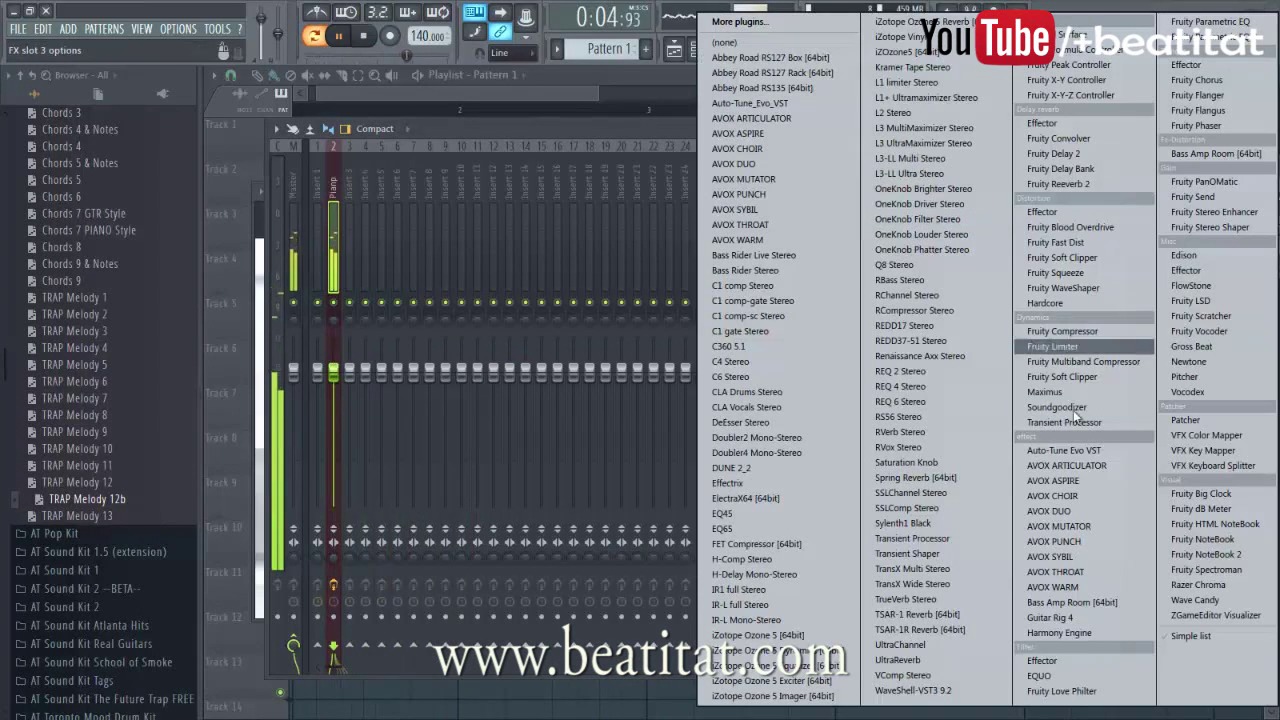
left_click(1208, 344)
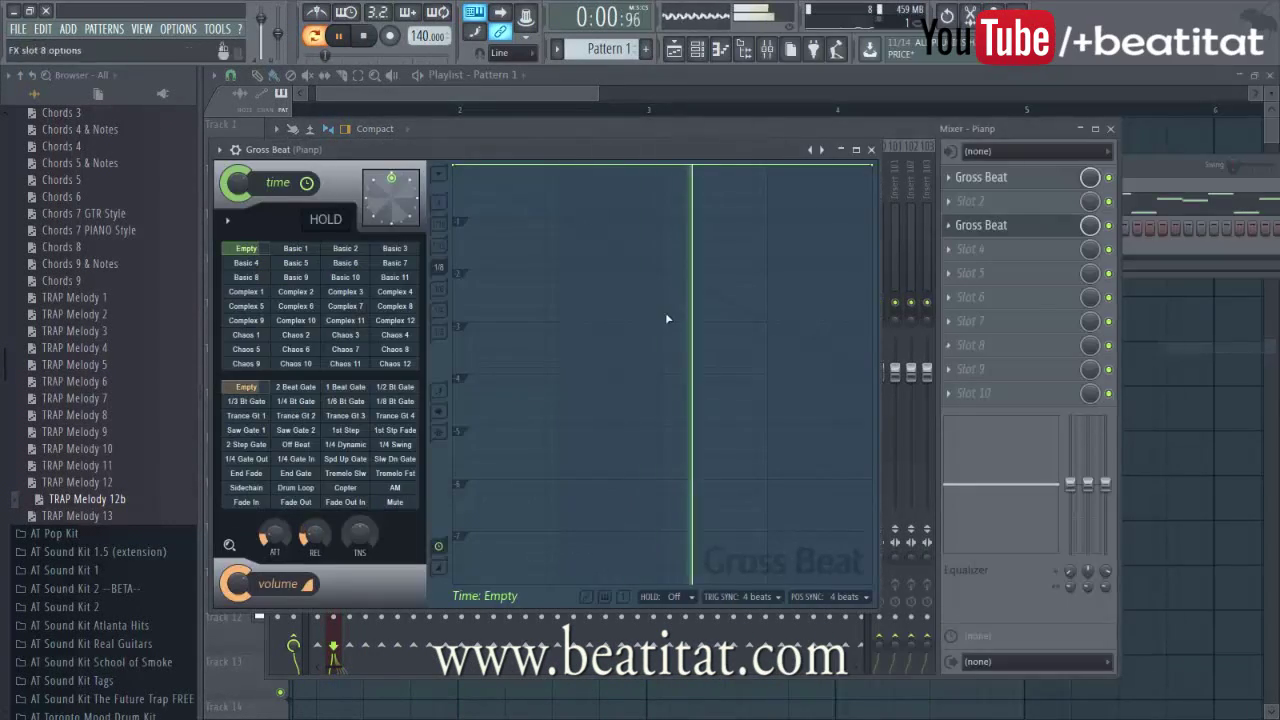
left_click(219, 149)
left_click(407, 198)
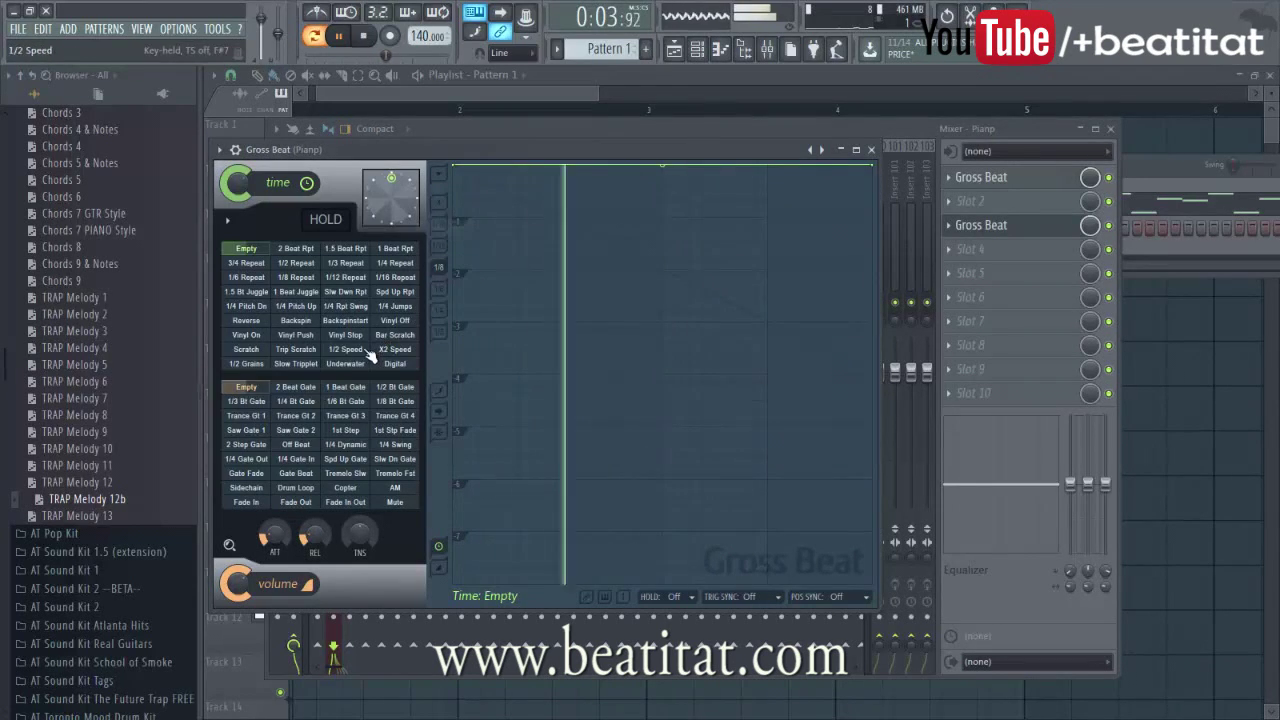
left_click(345, 349)
left_click(871, 149)
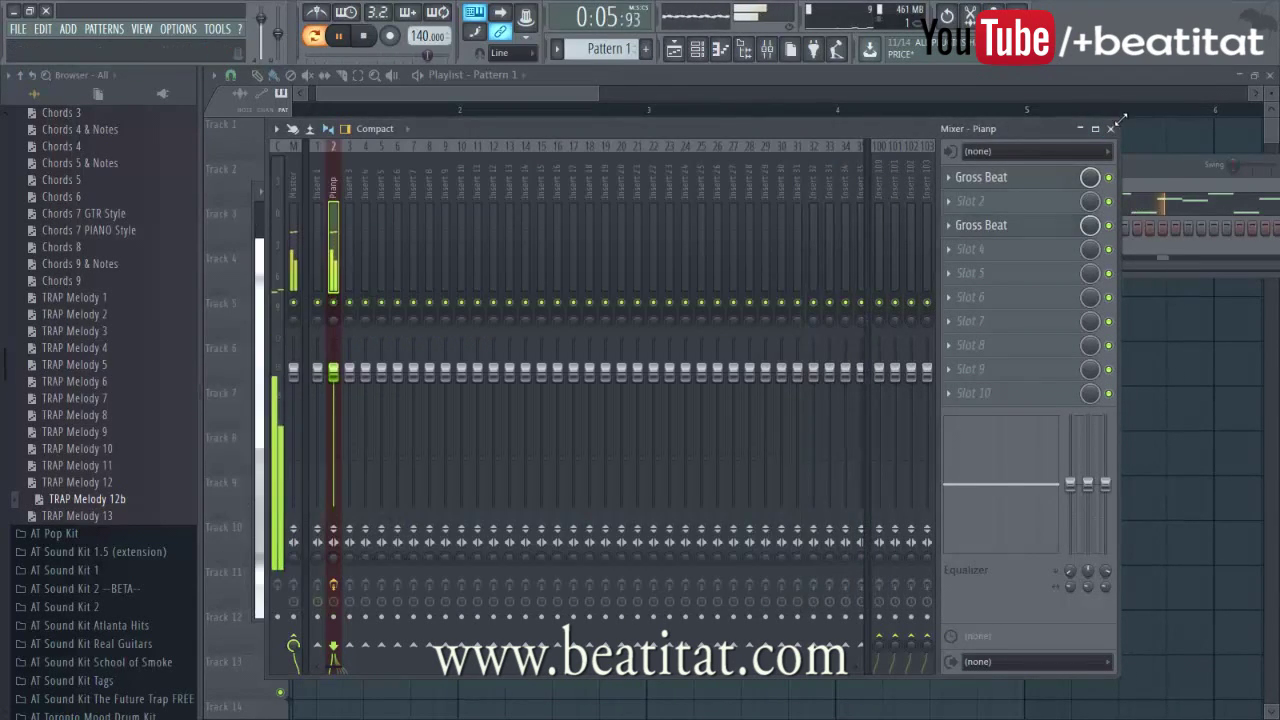
Close the Mixer and Nexus windows, collapse the AT Melody MIDI Pack 1 folder and expand AT Sound Kit 1
left_click(1110, 128)
scroll(118, 302, "up", 6)
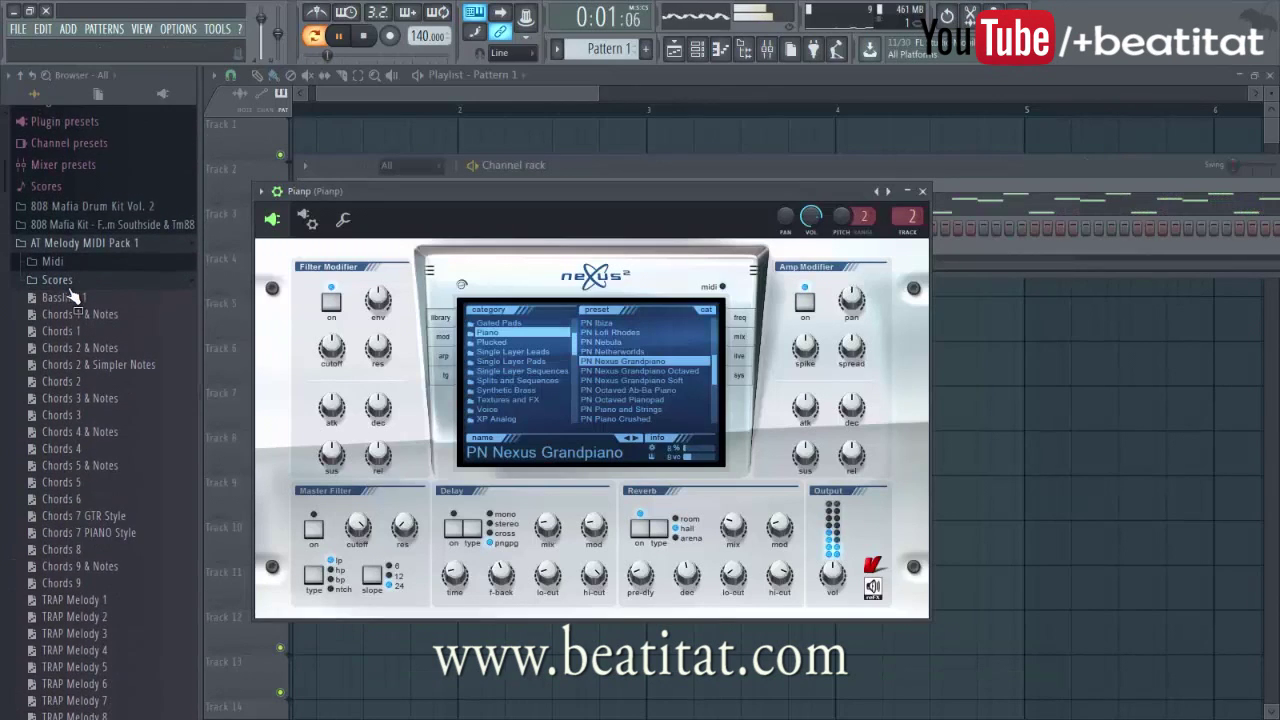
left_click(58, 280)
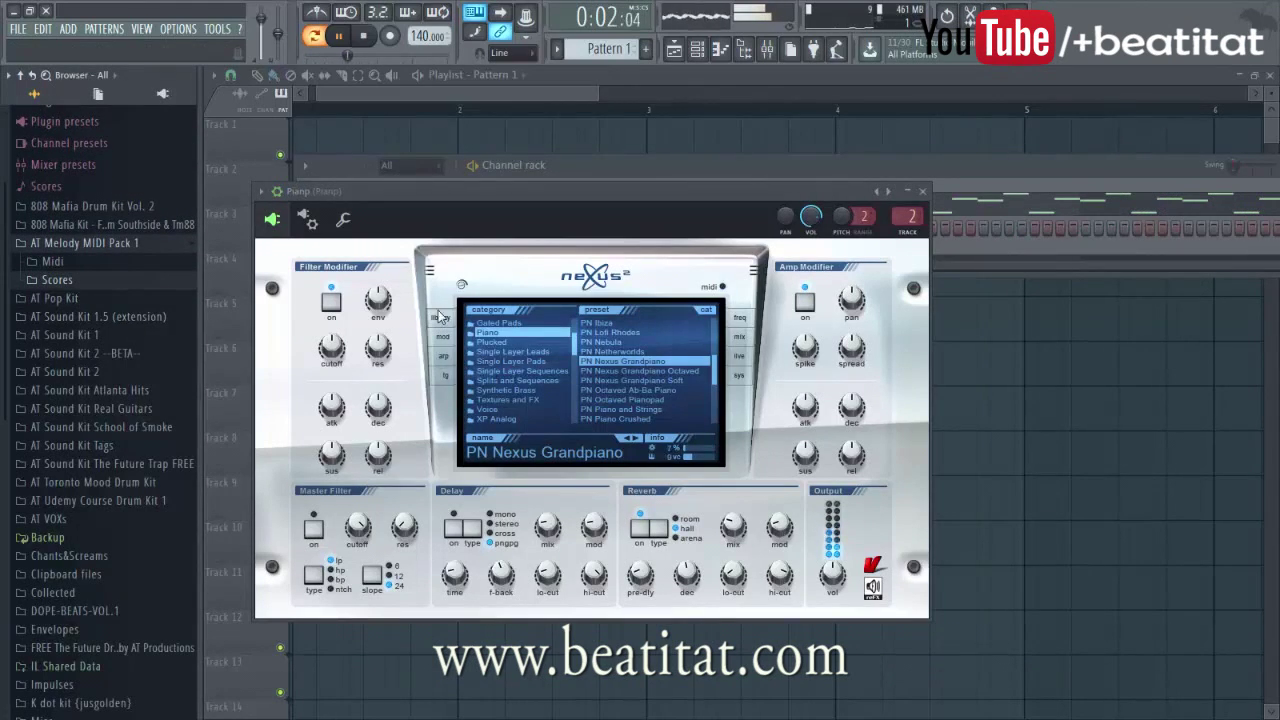
left_click(922, 191)
left_click(86, 336)
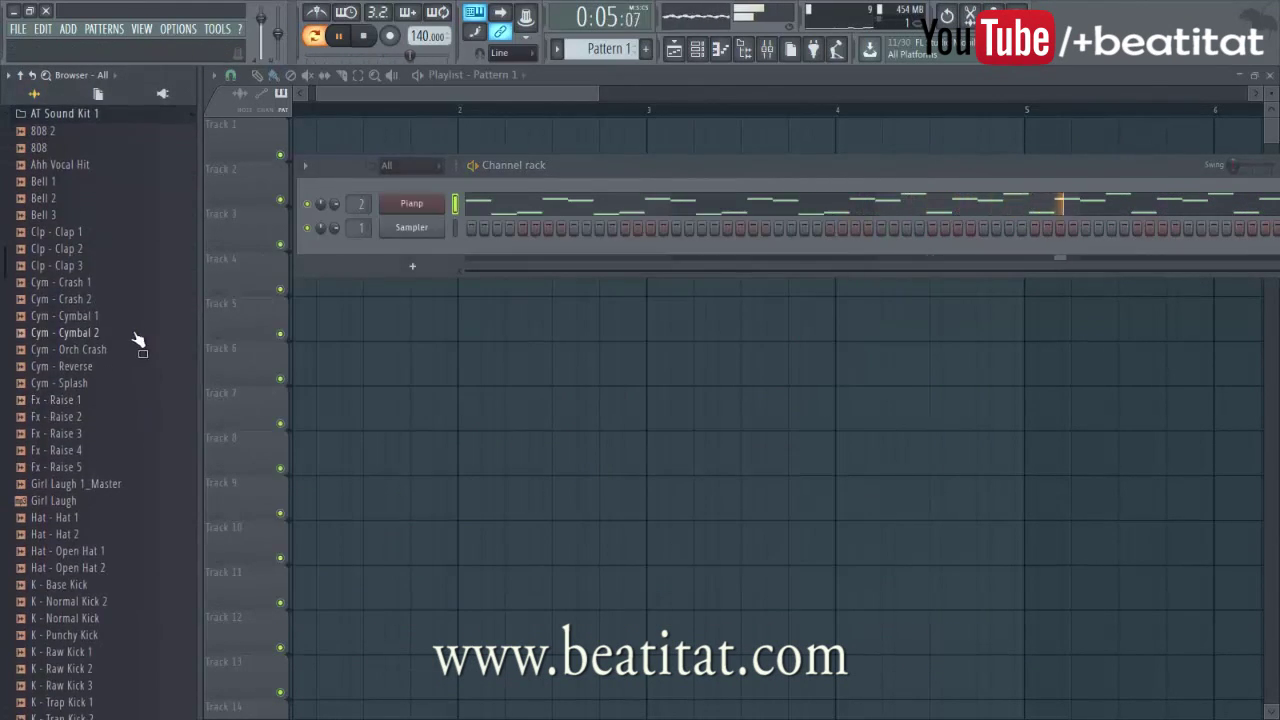
Add Cym - Cymbal 1, Snr - Trap Snare 5, K - Trap Kick 2, Perc - Ding Rim and Hat - Hat 1 as Channel rack channels
left_click_drag(121, 325, 387, 250)
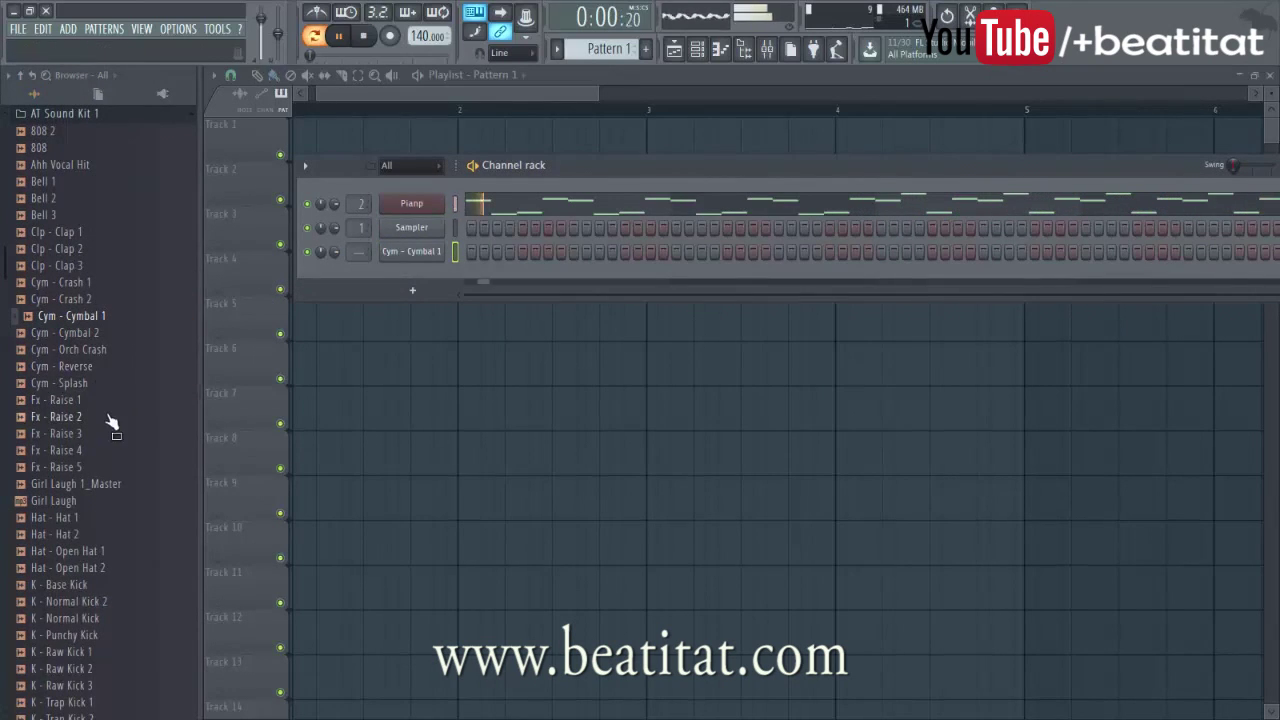
scroll(105, 550, "down", 4)
left_click_drag(105, 651, 290, 440)
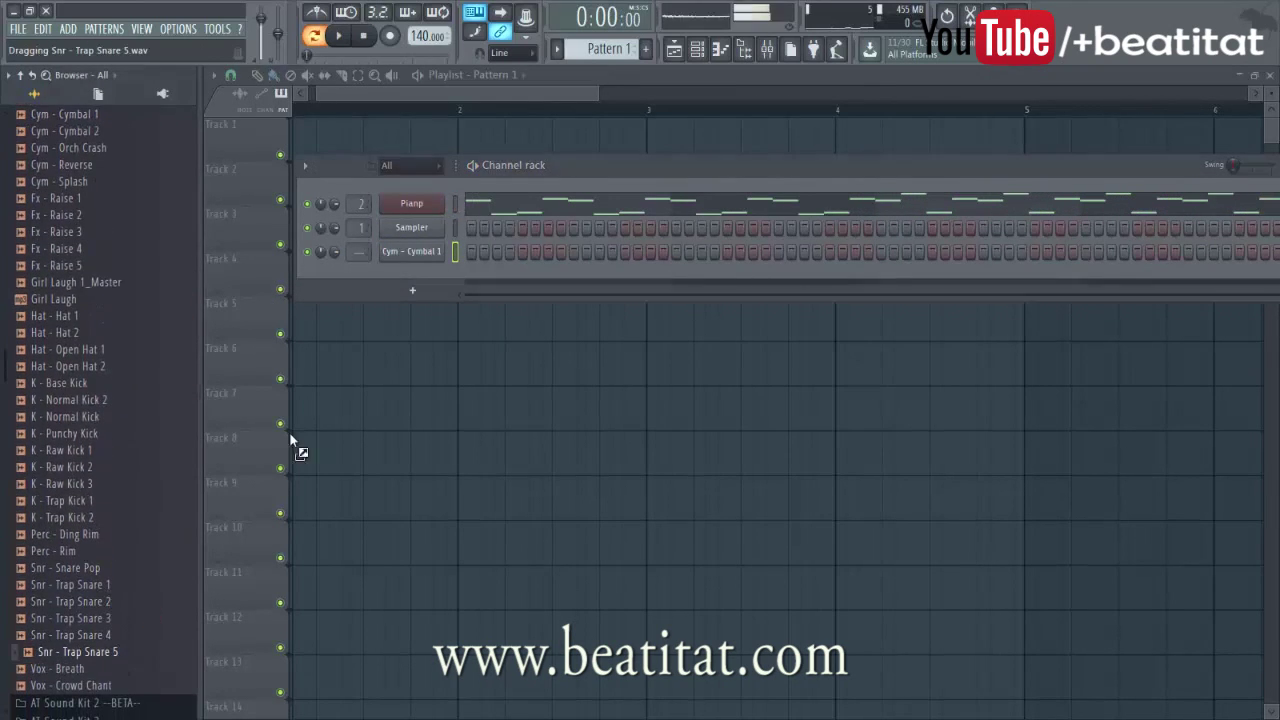
left_click_drag(410, 285, 410, 283)
left_click_drag(98, 538, 437, 297)
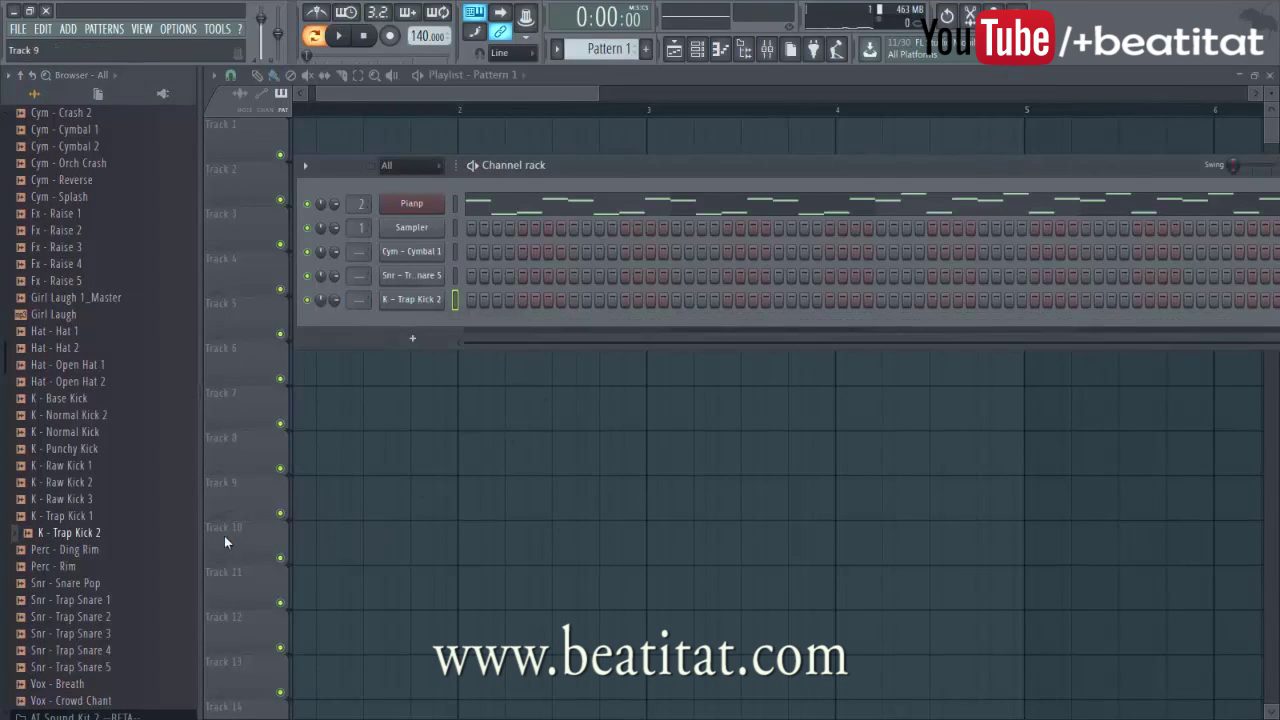
left_click_drag(118, 551, 443, 323)
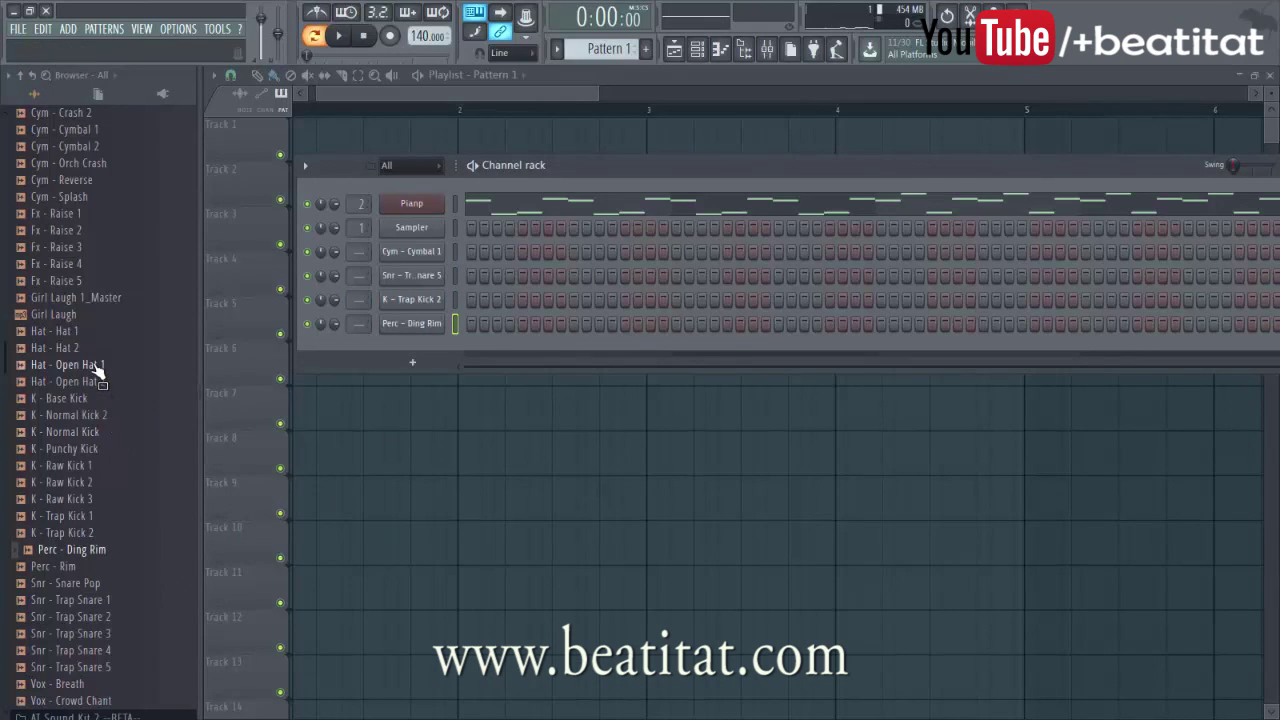
left_click_drag(104, 332, 466, 354)
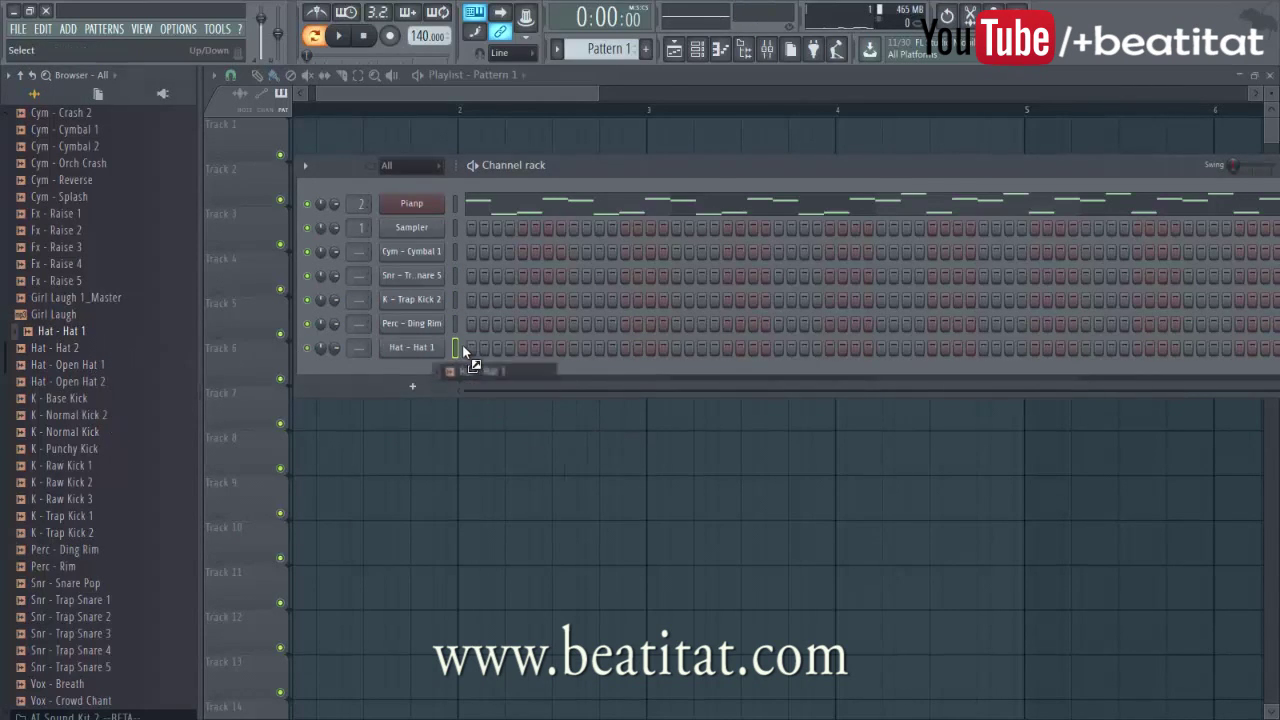
Fill every second step of the Hat - Hat 1 channel and move the Channel rack fully into view
right_click(445, 343)
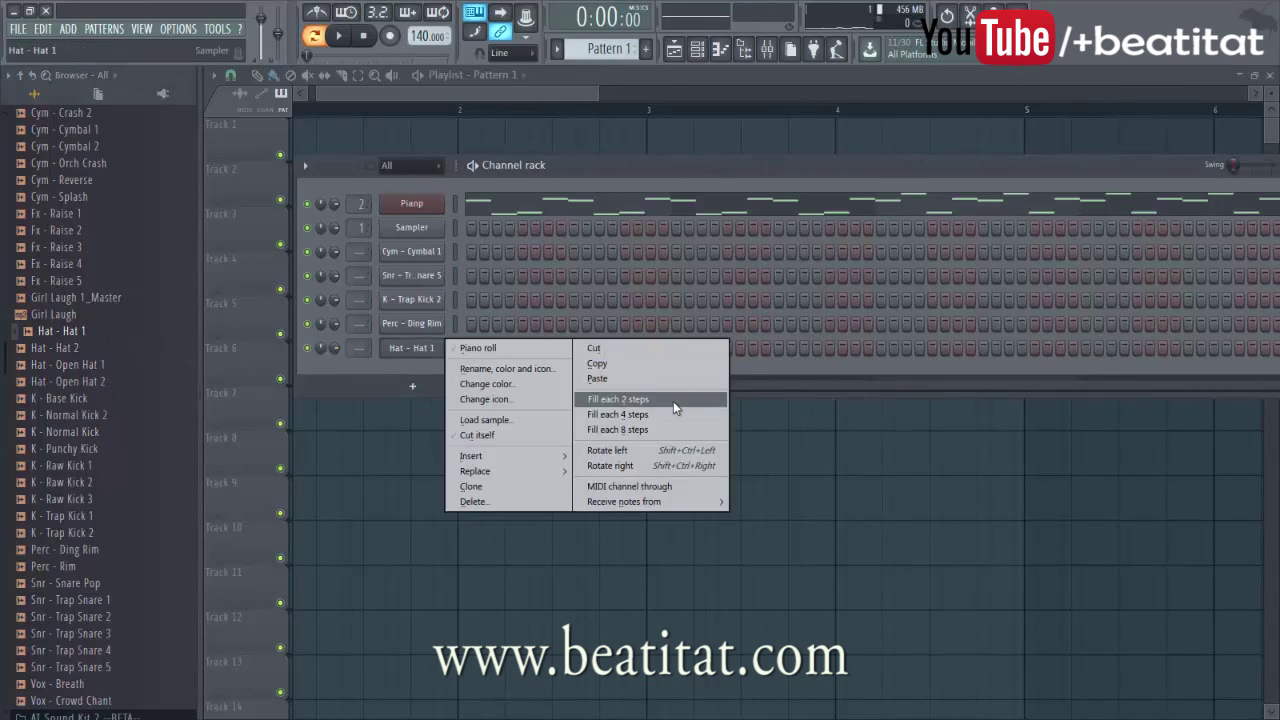
left_click(673, 401)
left_click_drag(601, 172, 533, 176)
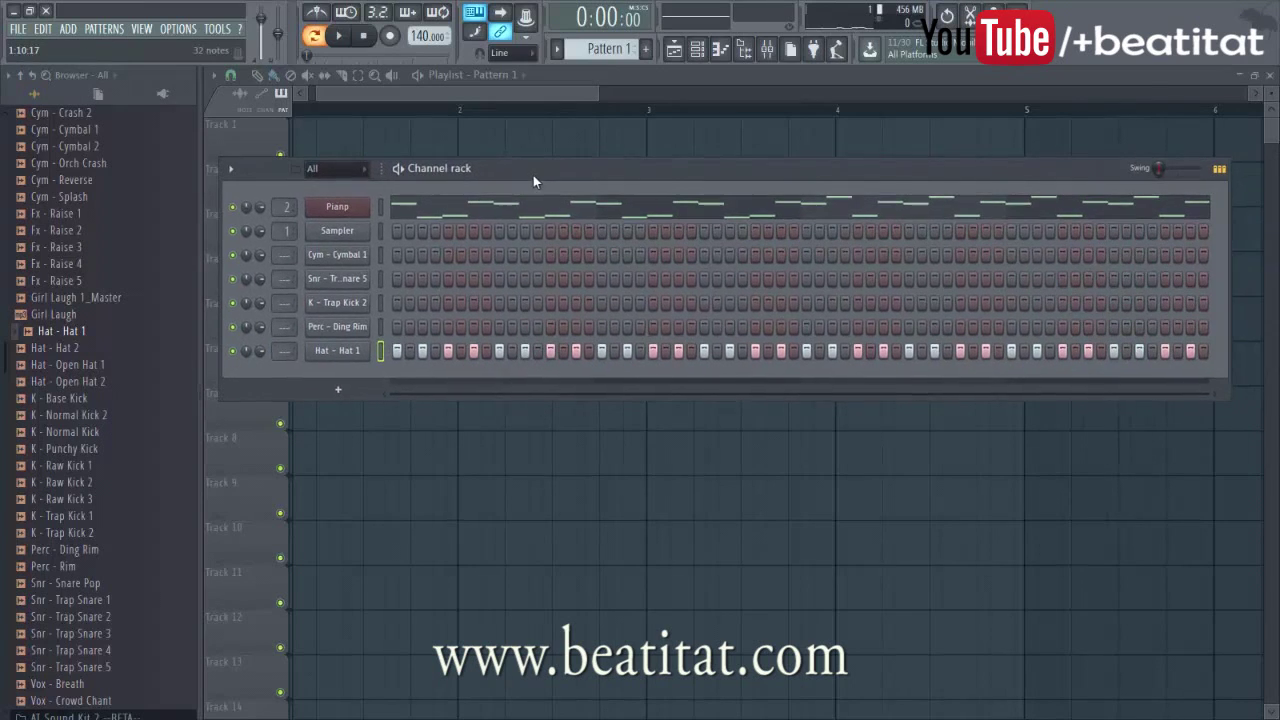
Place cymbal hits on steps 5, 37; snare on 9, 15, 25, 41, 47, 57; kick on 1, 21, 33, 53; Ding Rim on 13, 61, 63
left_click(449, 255)
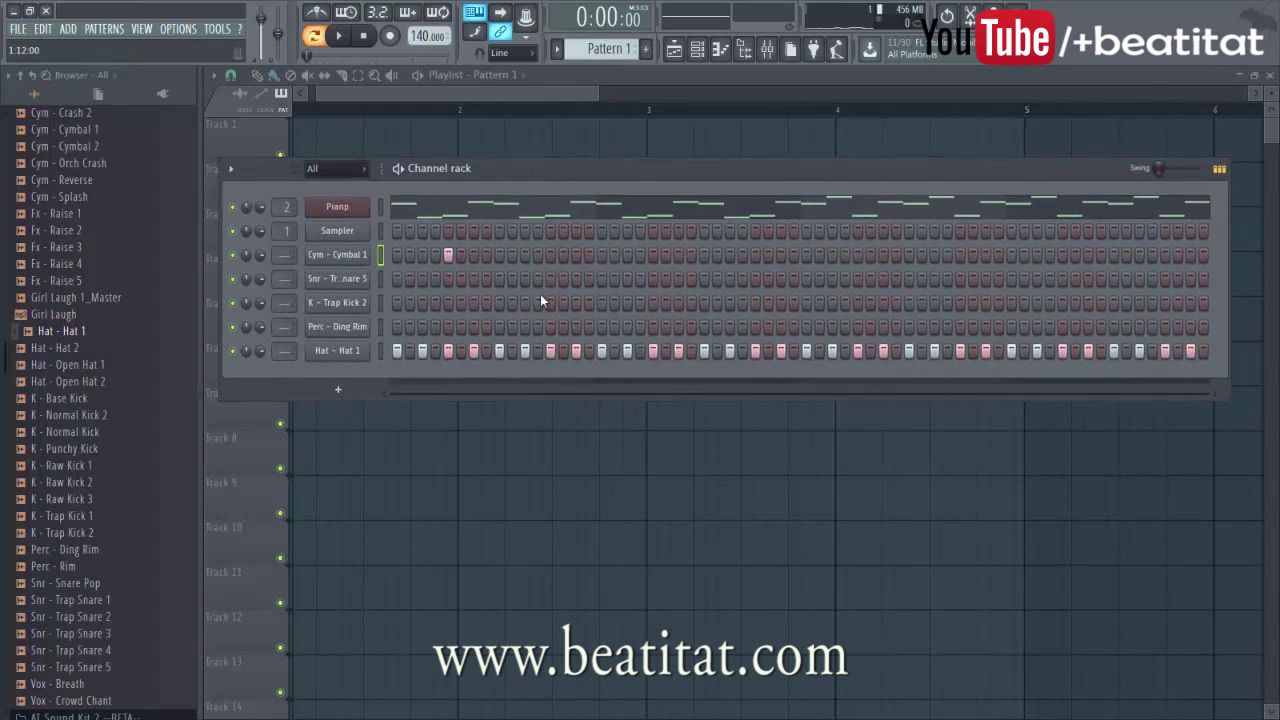
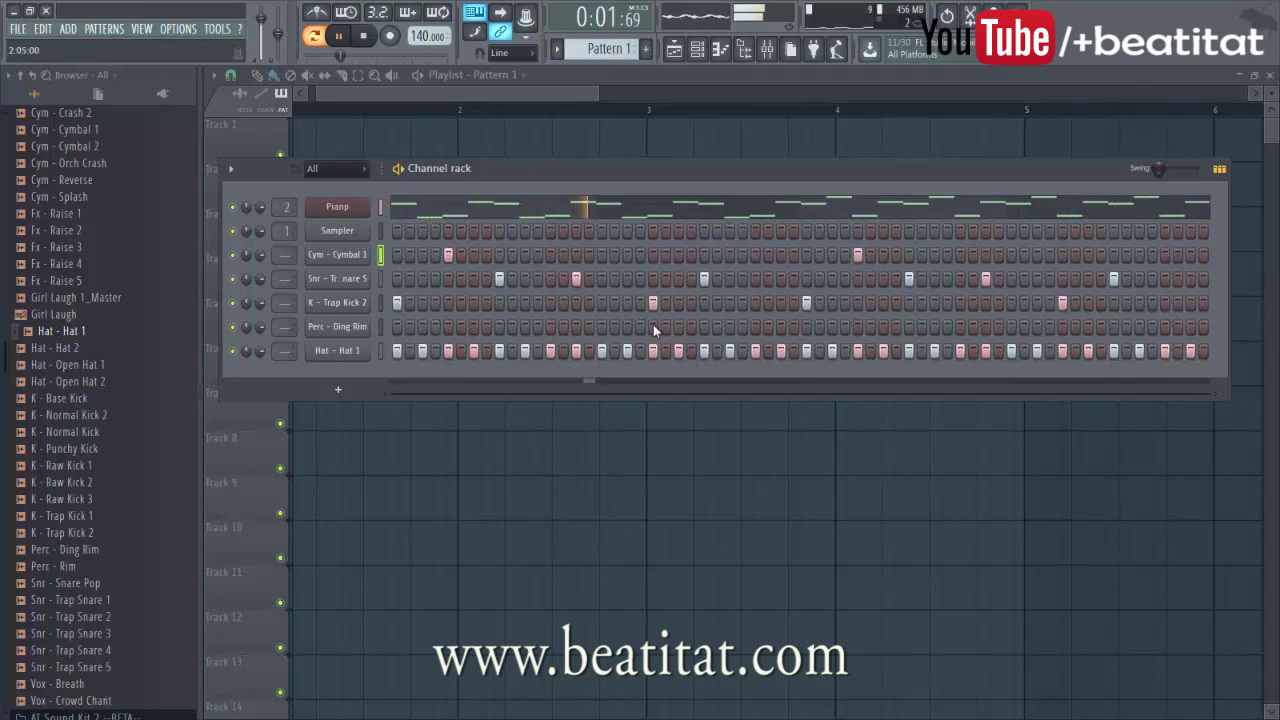
left_click(551, 326)
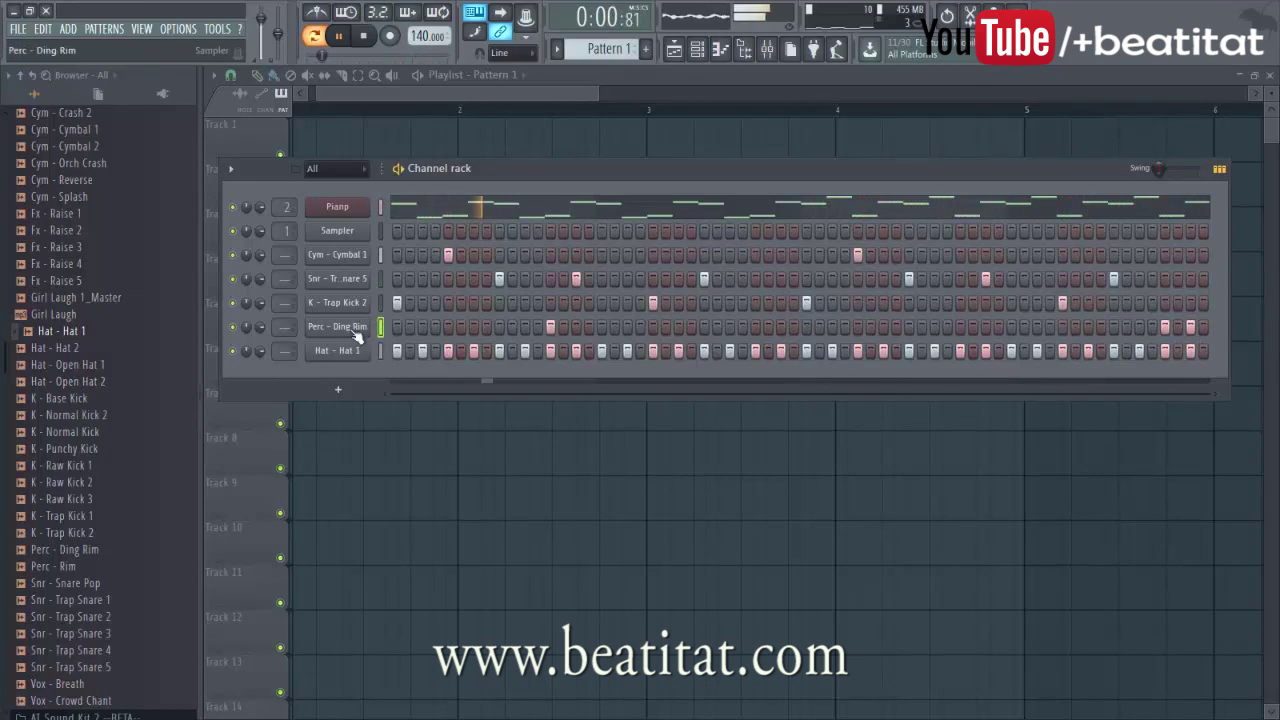
Add Perc - Rim as a channel with hits on steps 31 and 32, and delete the unused Sampler channel
left_click_drag(85, 567, 390, 374)
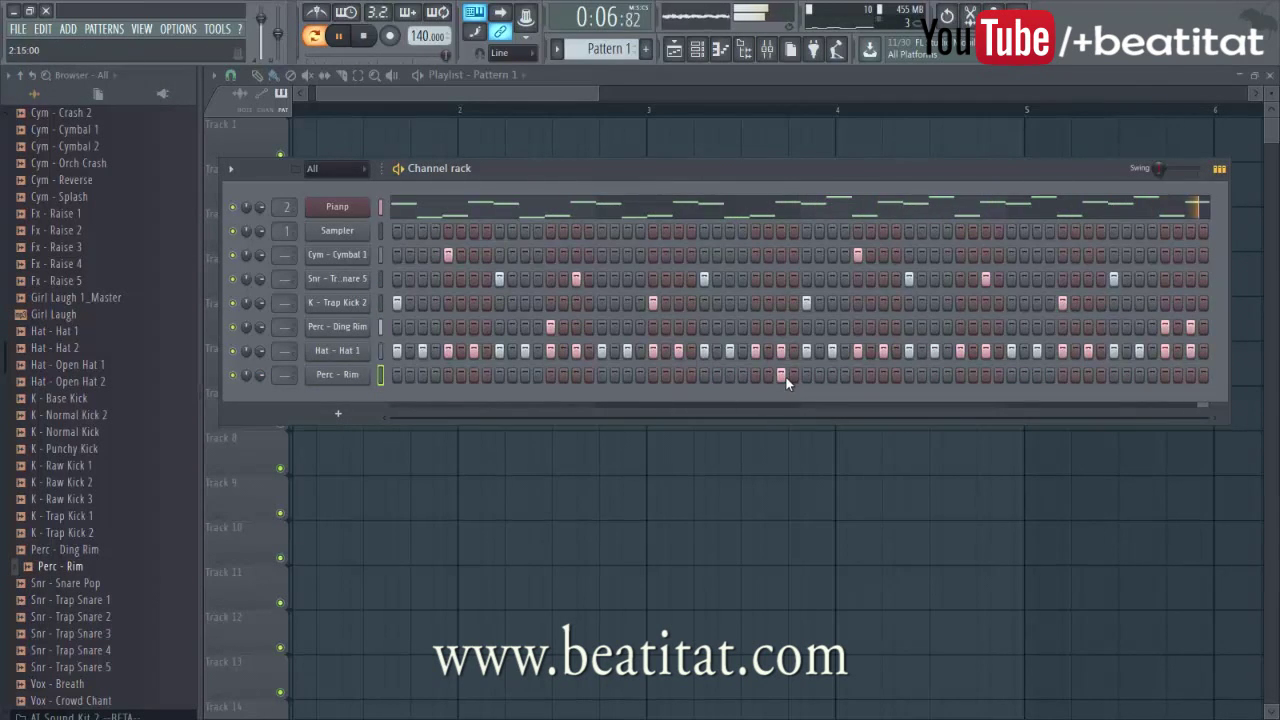
right_click(366, 230)
left_click(400, 384)
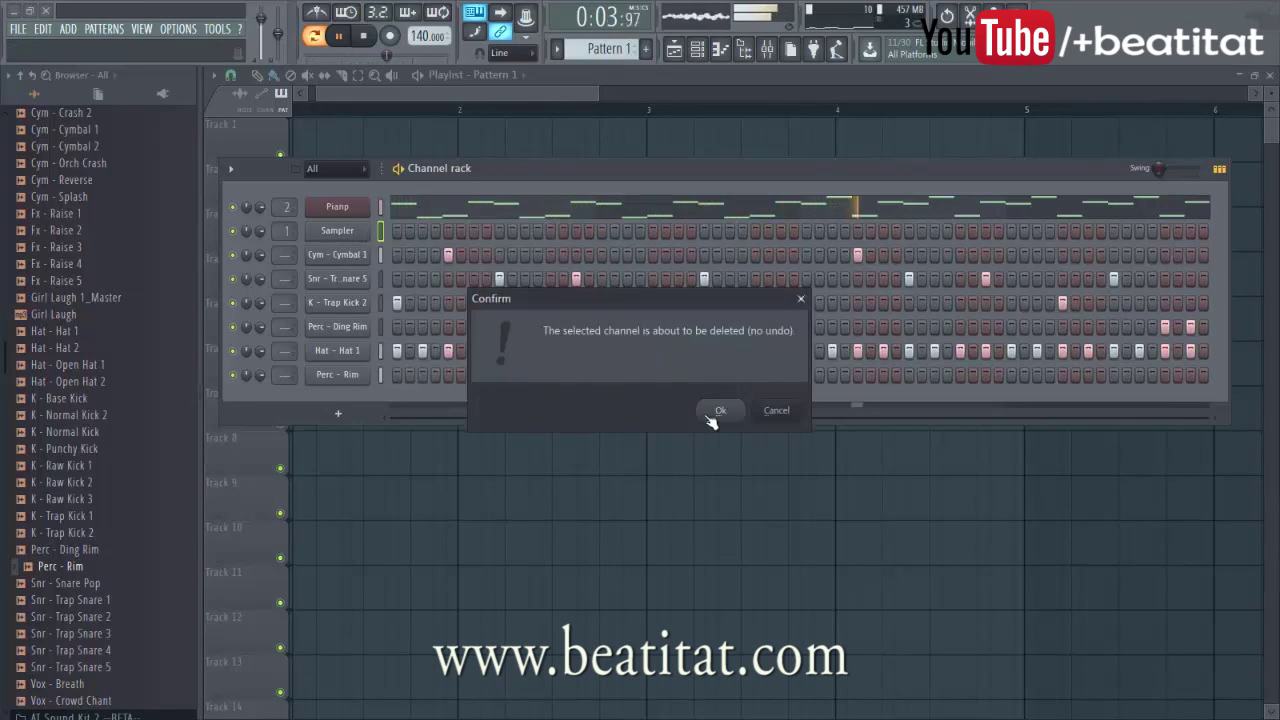
left_click(719, 411)
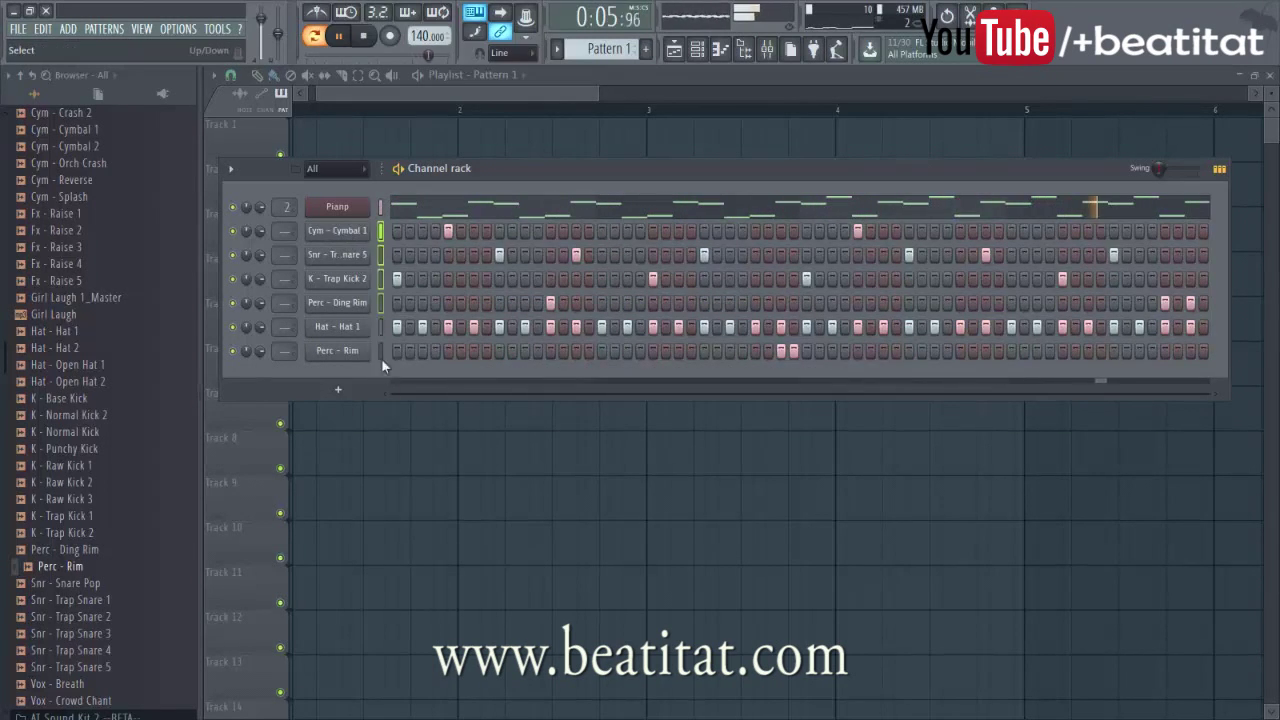
Route the selected drum channels to consecutive mixer tracks starting from track 3, and lower the Pianp track volume to about -4.9 dB
left_click(743, 48)
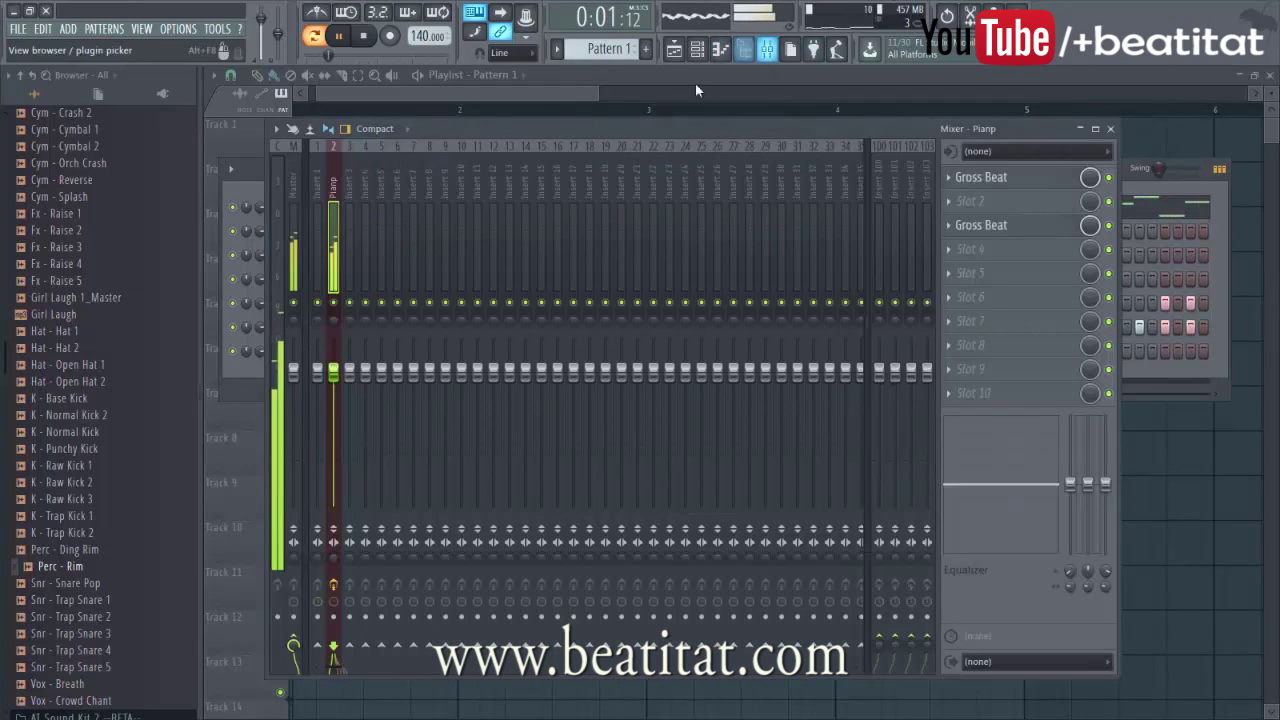
left_click(349, 160)
right_click(352, 145)
mouse_move(420, 270)
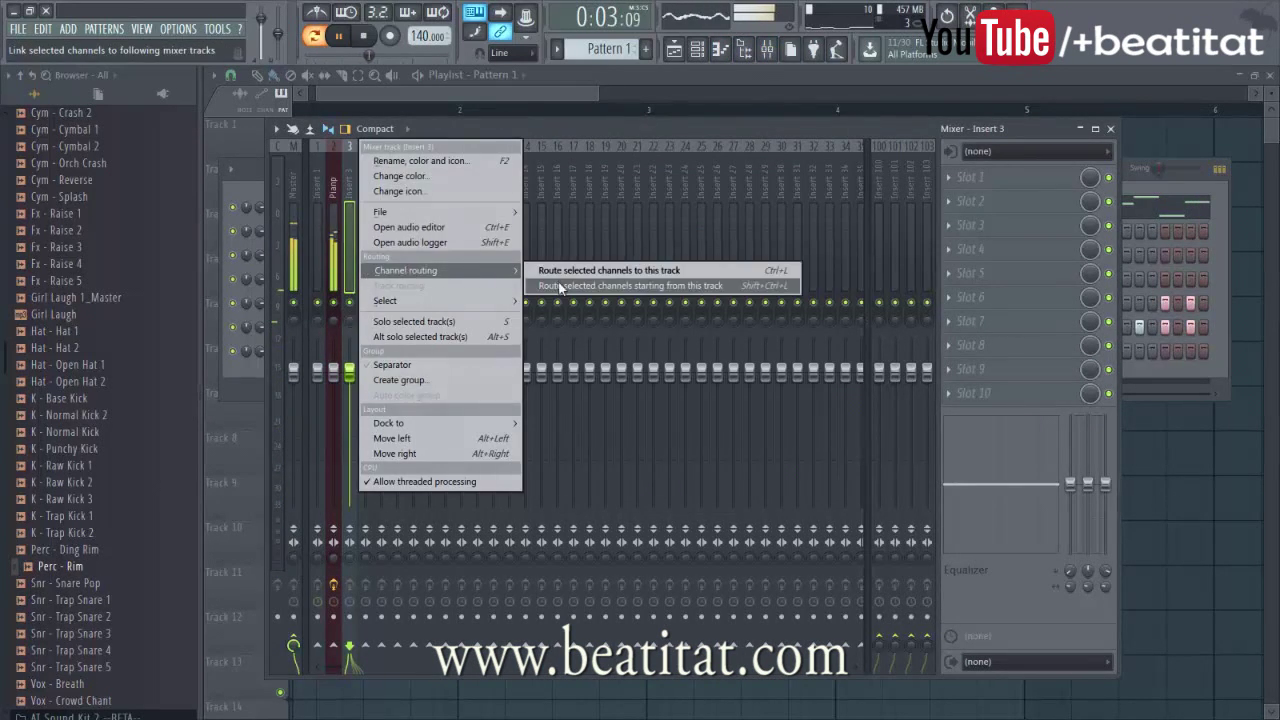
left_click(560, 288)
left_click_drag(334, 372, 338, 415)
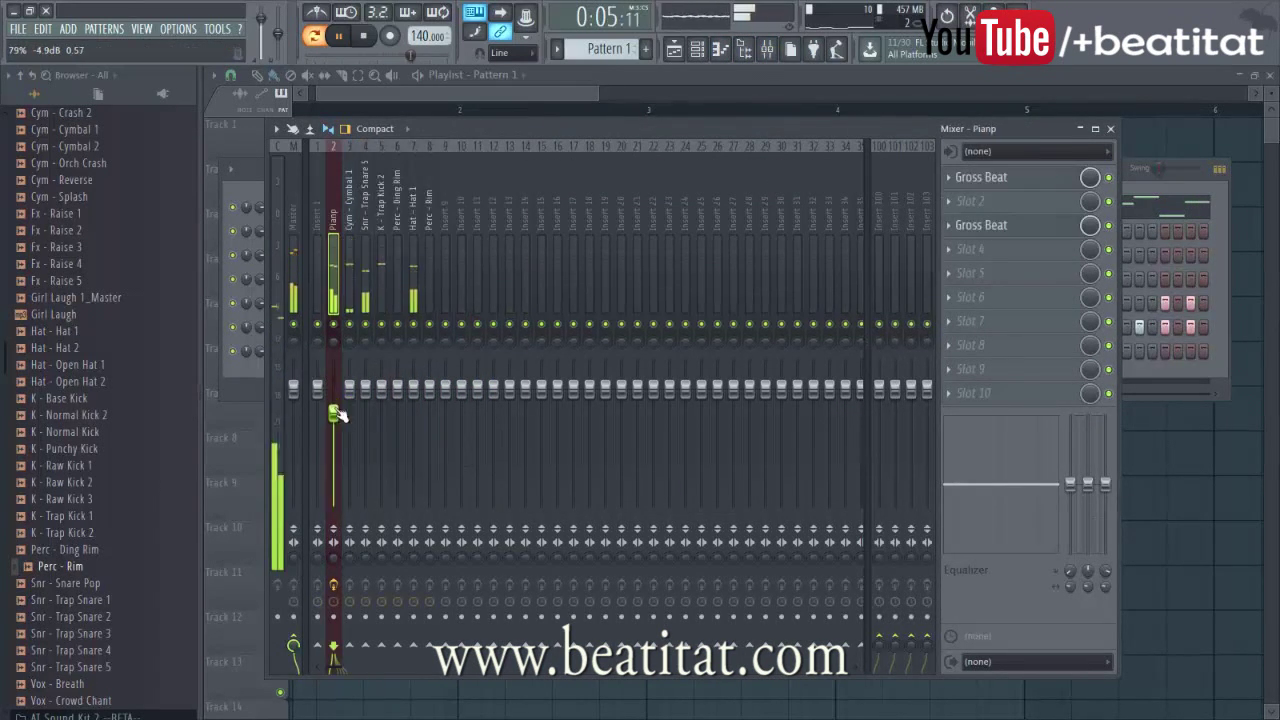
Insert Fruity parametric EQ 2 on the K - Trap Kick 2 track, boost the low-mids and cut the high shelf about 8.9 dB near 2777 Hz
left_click(383, 260)
left_click(1060, 180)
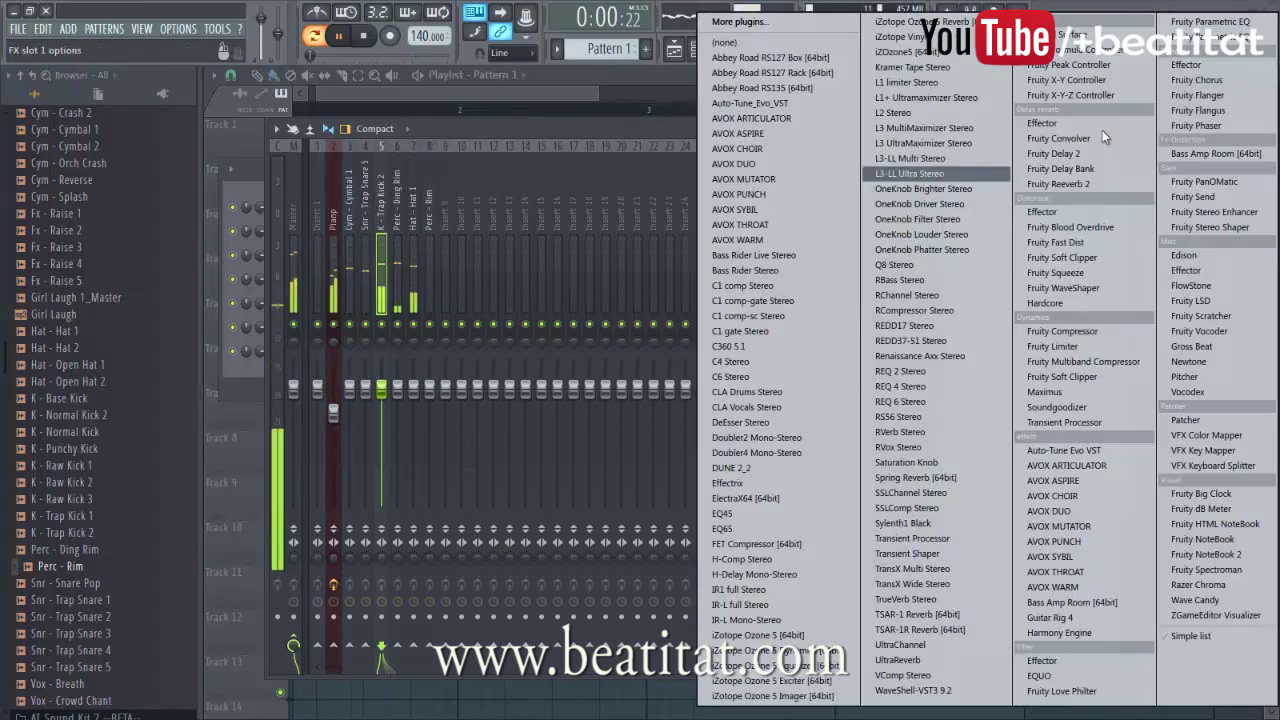
left_click(1215, 37)
left_click_drag(410, 362, 353, 372)
left_click_drag(582, 362, 543, 396)
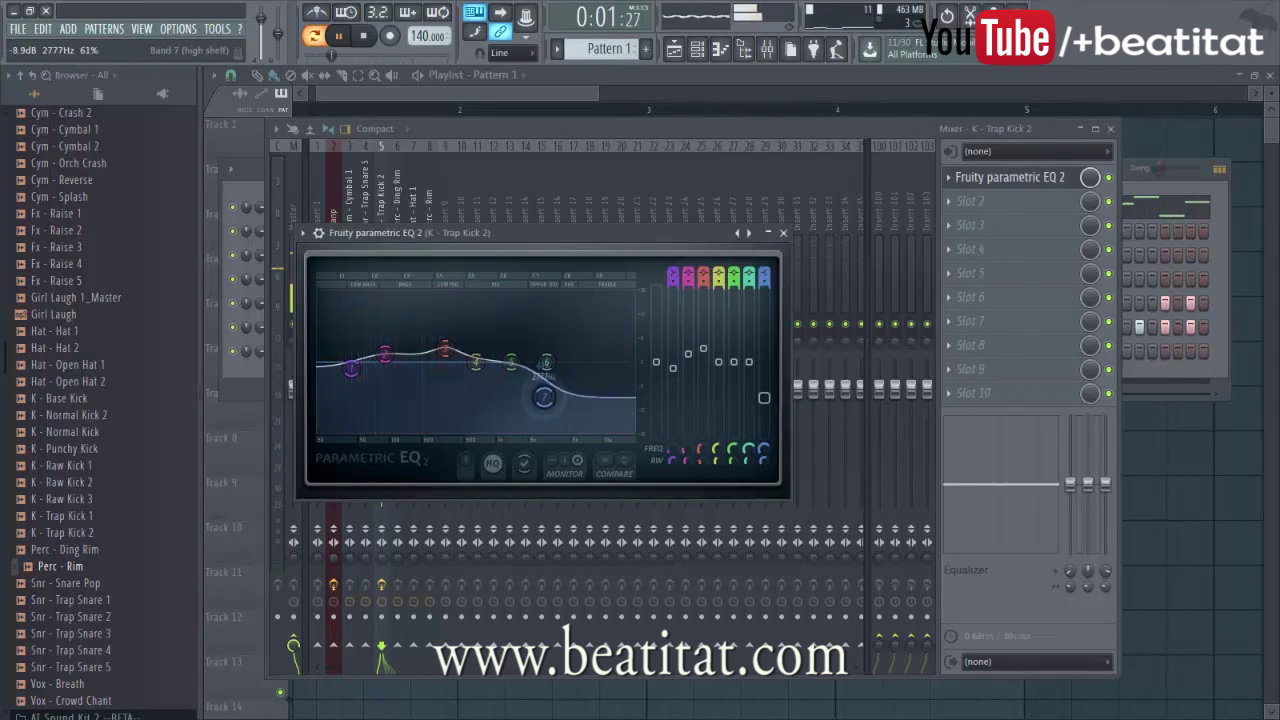
left_click(783, 232)
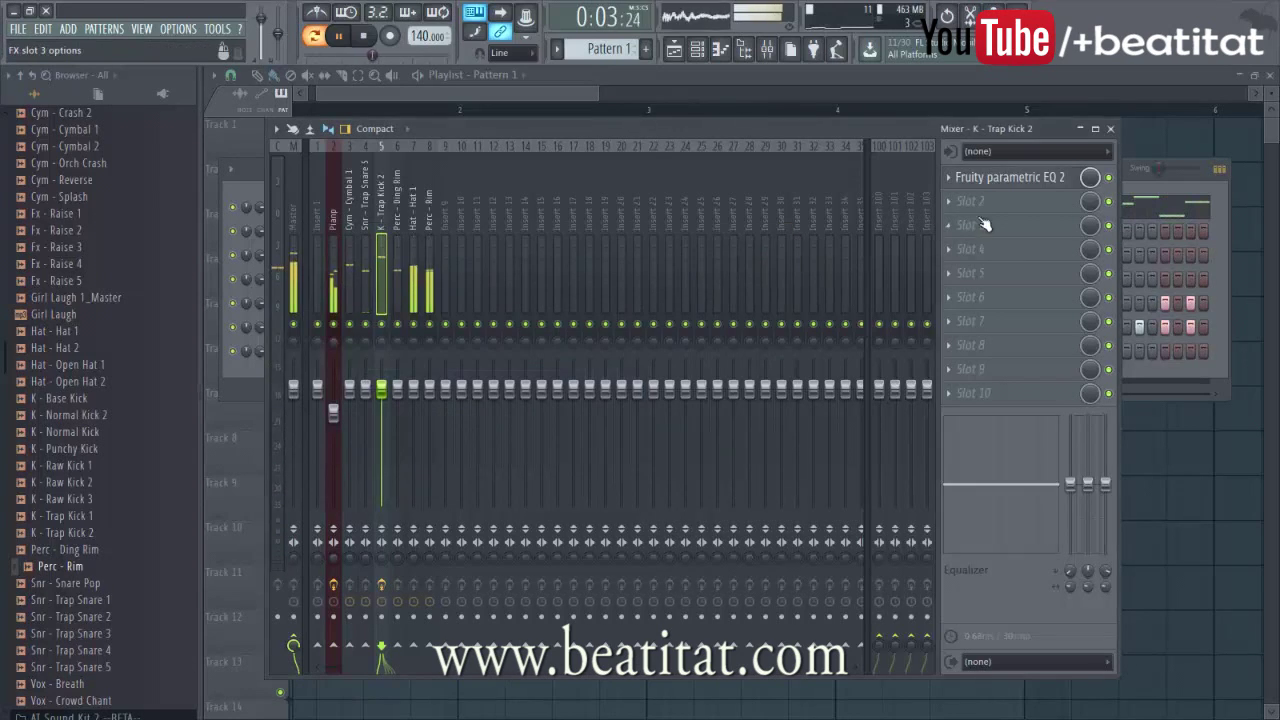
left_click(983, 226)
left_click(448, 123)
Balance the drum levels: raise the kick slightly, set Hat - Hat 1 to about -2.8 dB, lower the cymbal and Ding Rim, and close the Mixer
left_click_drag(381, 390, 413, 400)
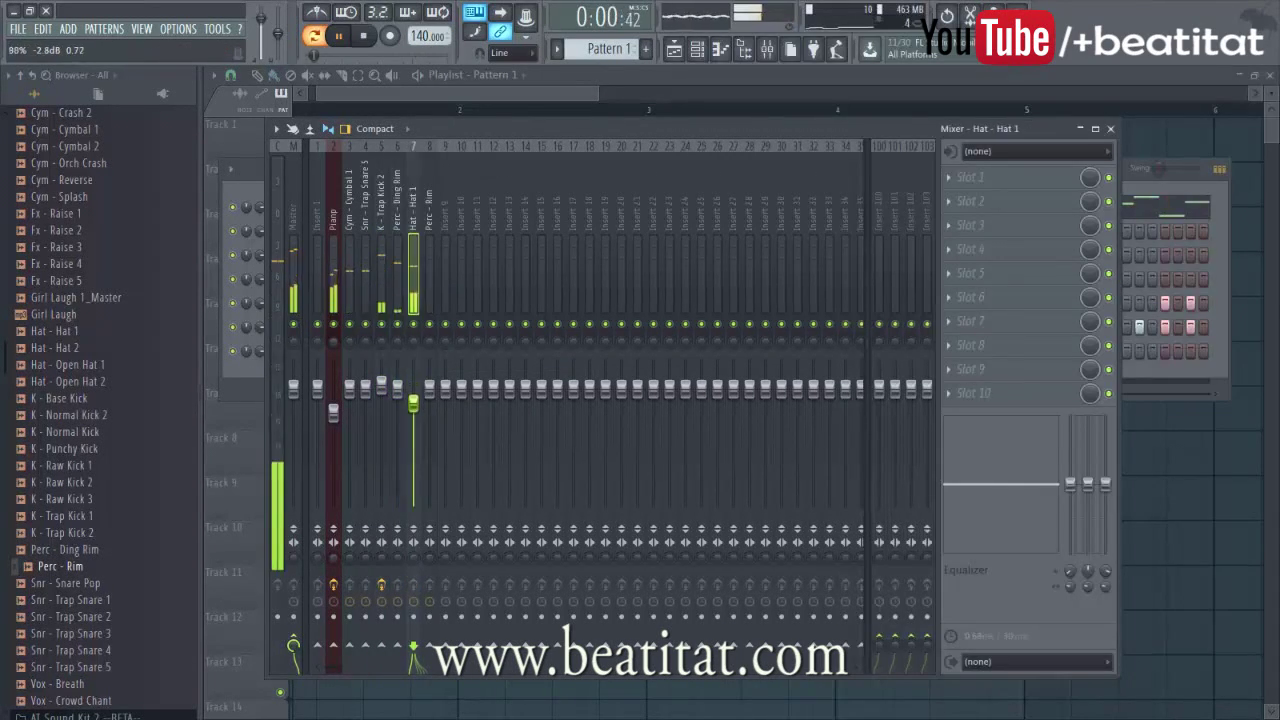
left_click(365, 285)
left_click(352, 299)
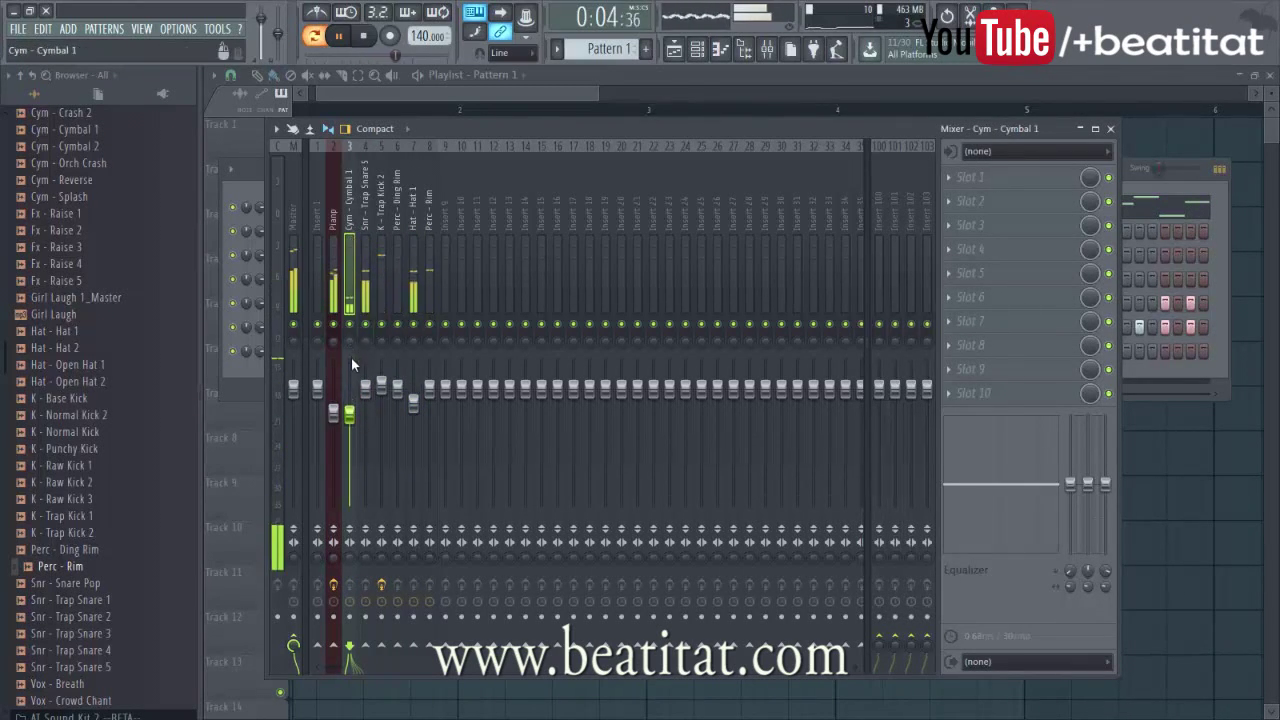
left_click(397, 300)
left_click_drag(404, 391, 404, 408)
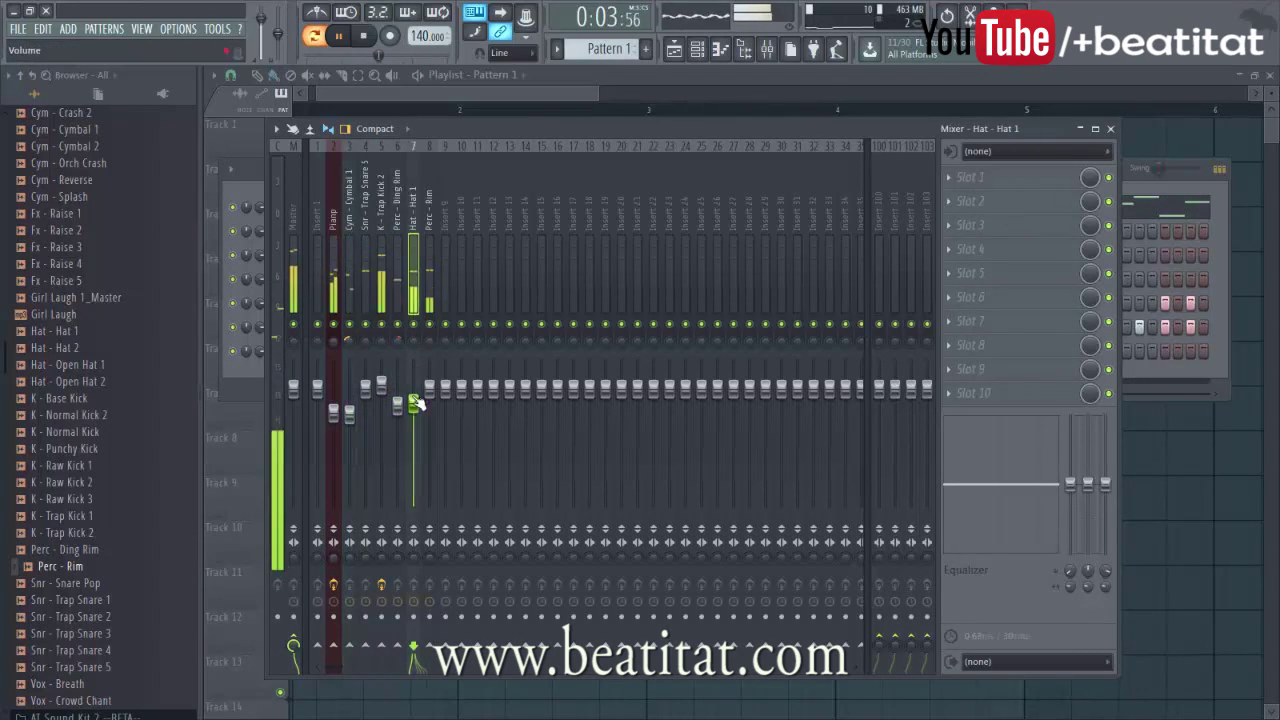
left_click(1110, 128)
Add extra in-between hits to the Hat - Hat 1 pattern and play back the beat
key("space")
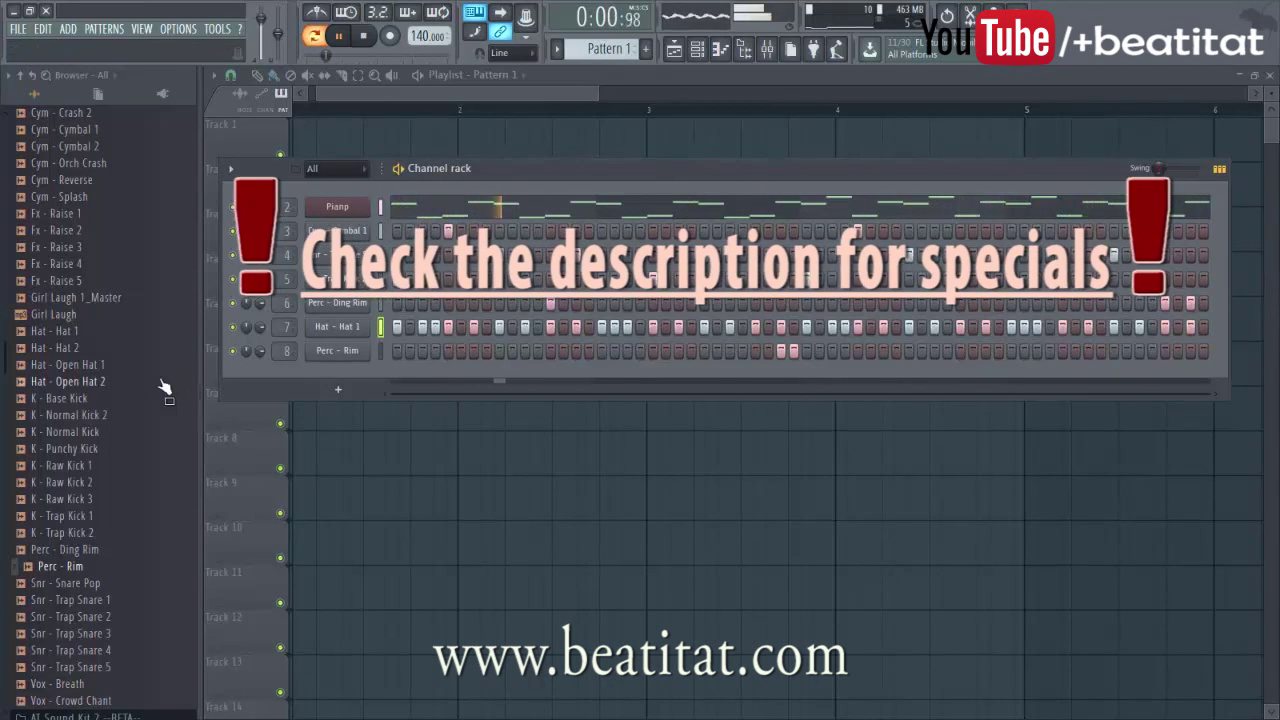
key("space")
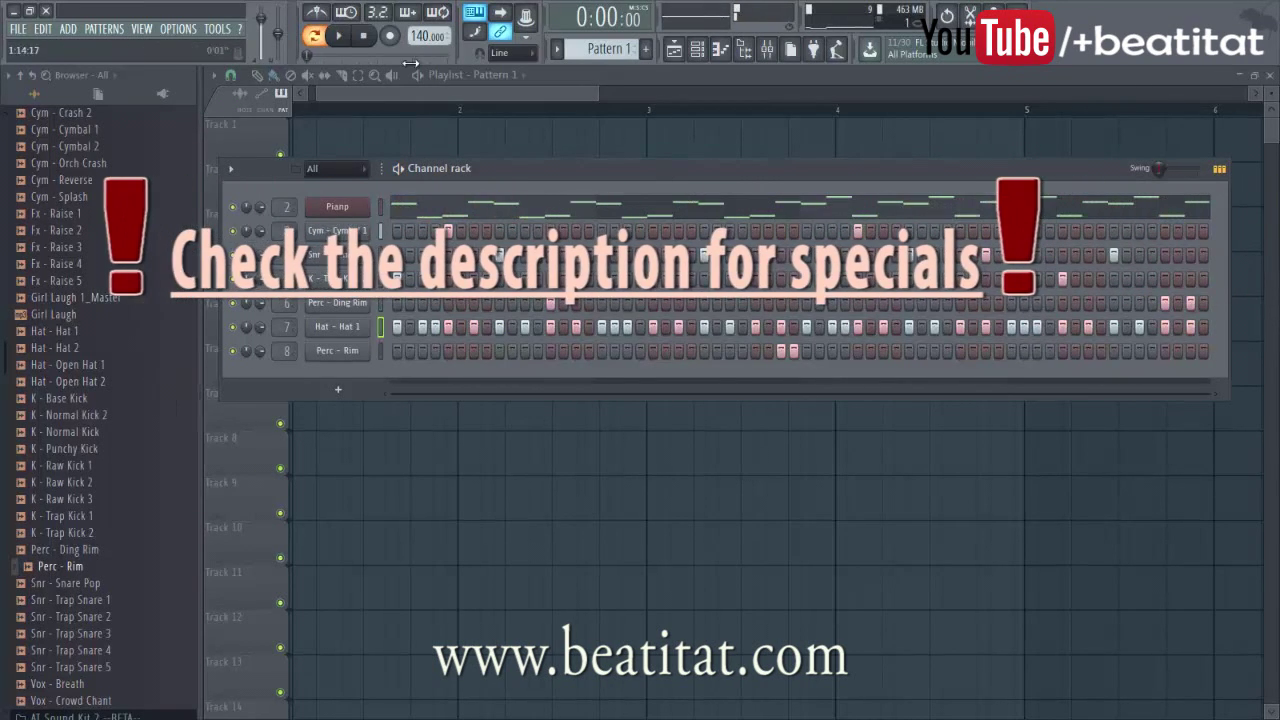
Insert a Nexus channel directly above the Pianp channel in the Channel rack
right_click(372, 202)
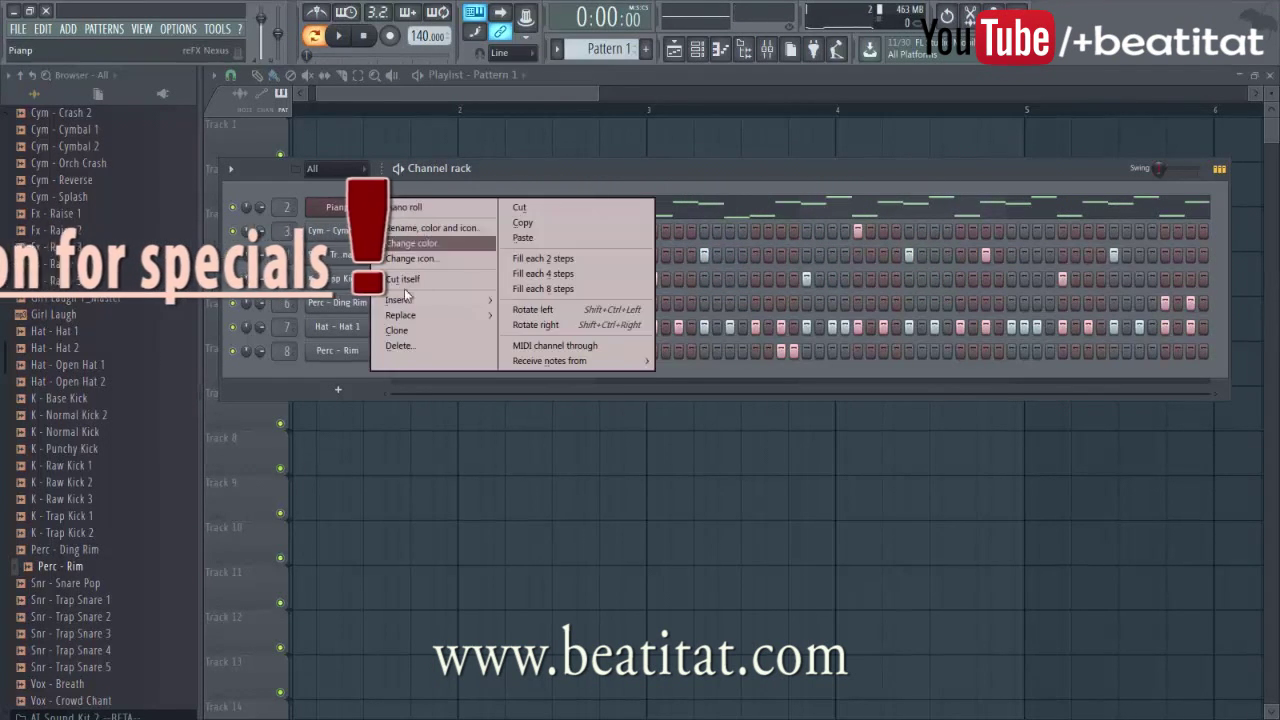
mouse_move(440, 299)
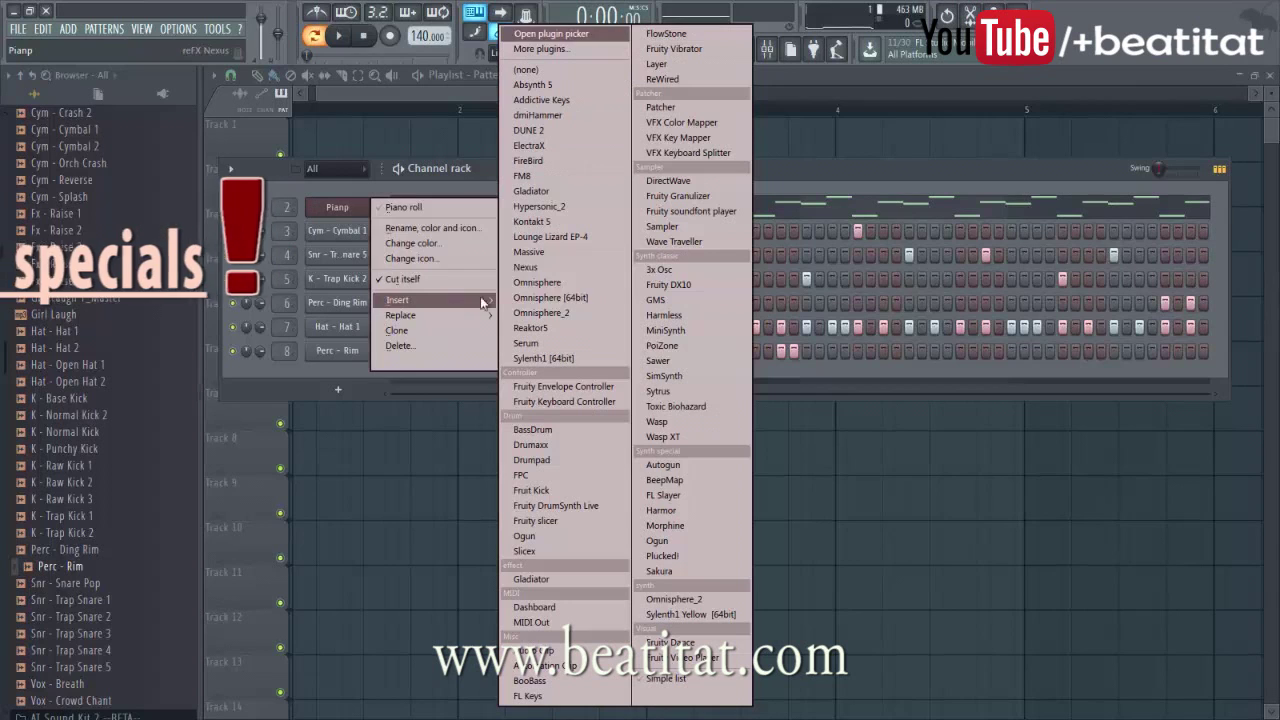
left_click(561, 271)
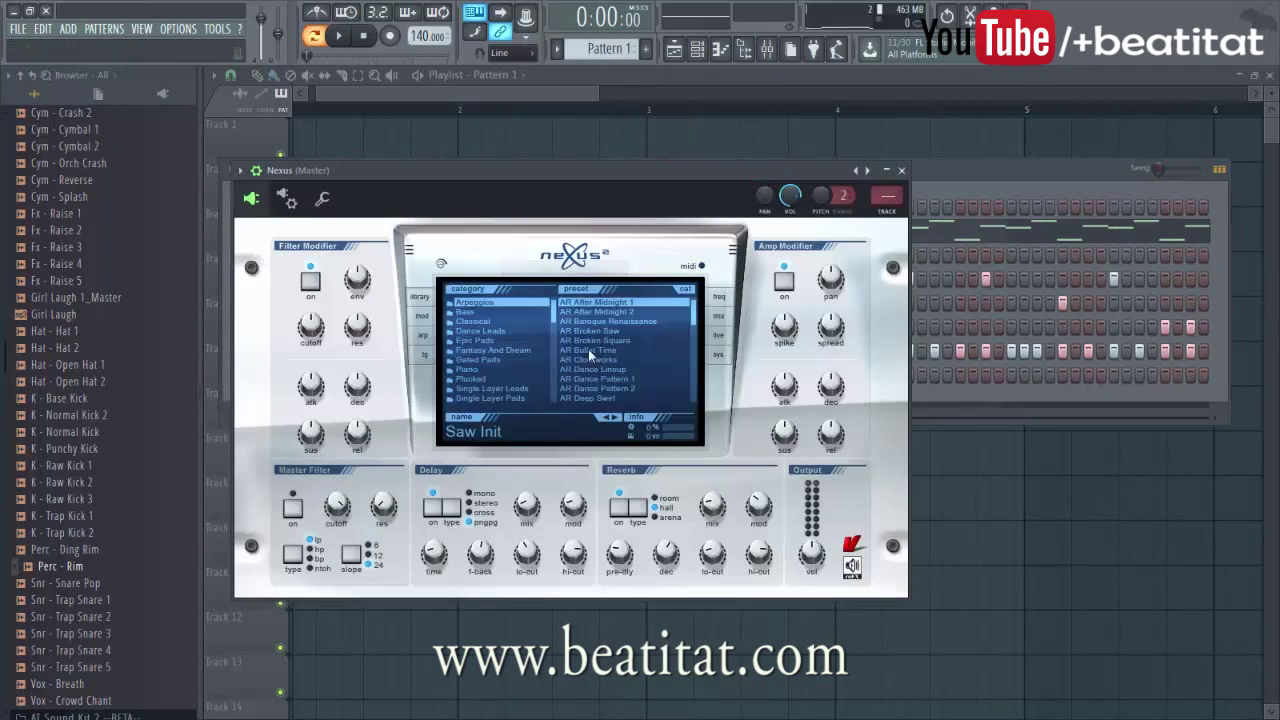
Audition pad presets from the XP Bigtone Signature 3 category in Nexus and load PD aquarius
scroll(526, 379, "down", 4)
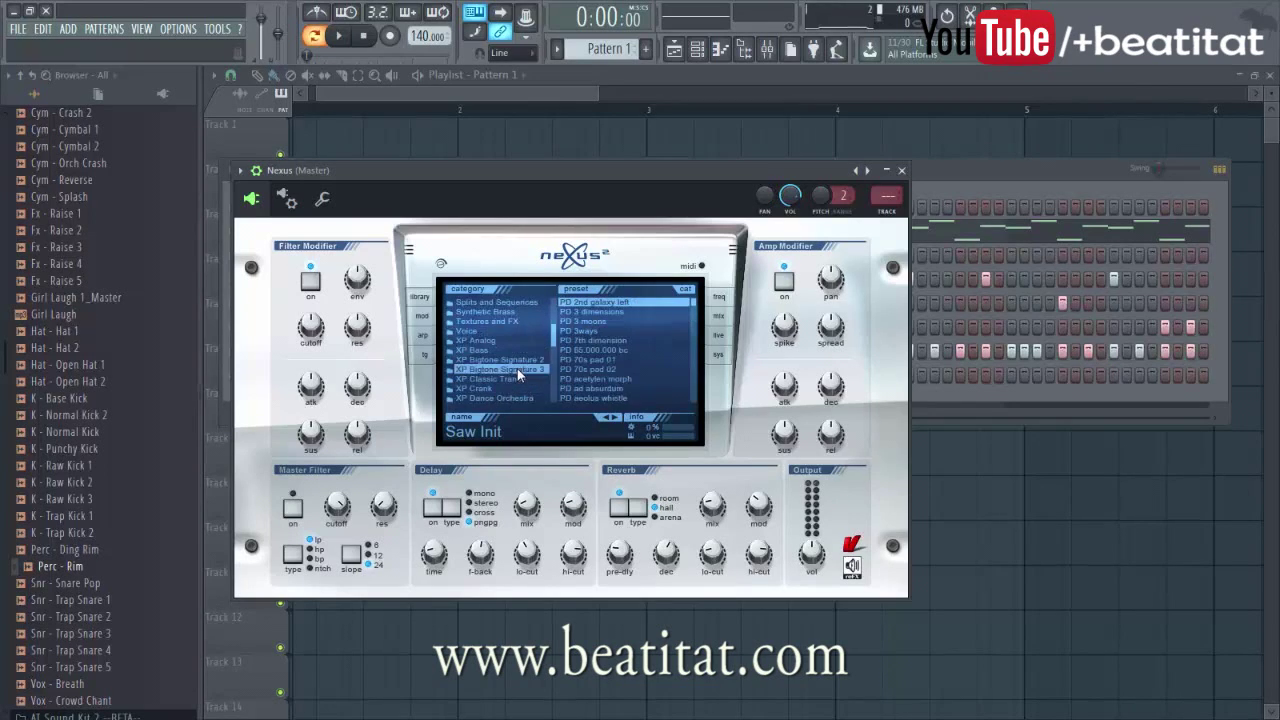
left_click(517, 368)
left_click(574, 368)
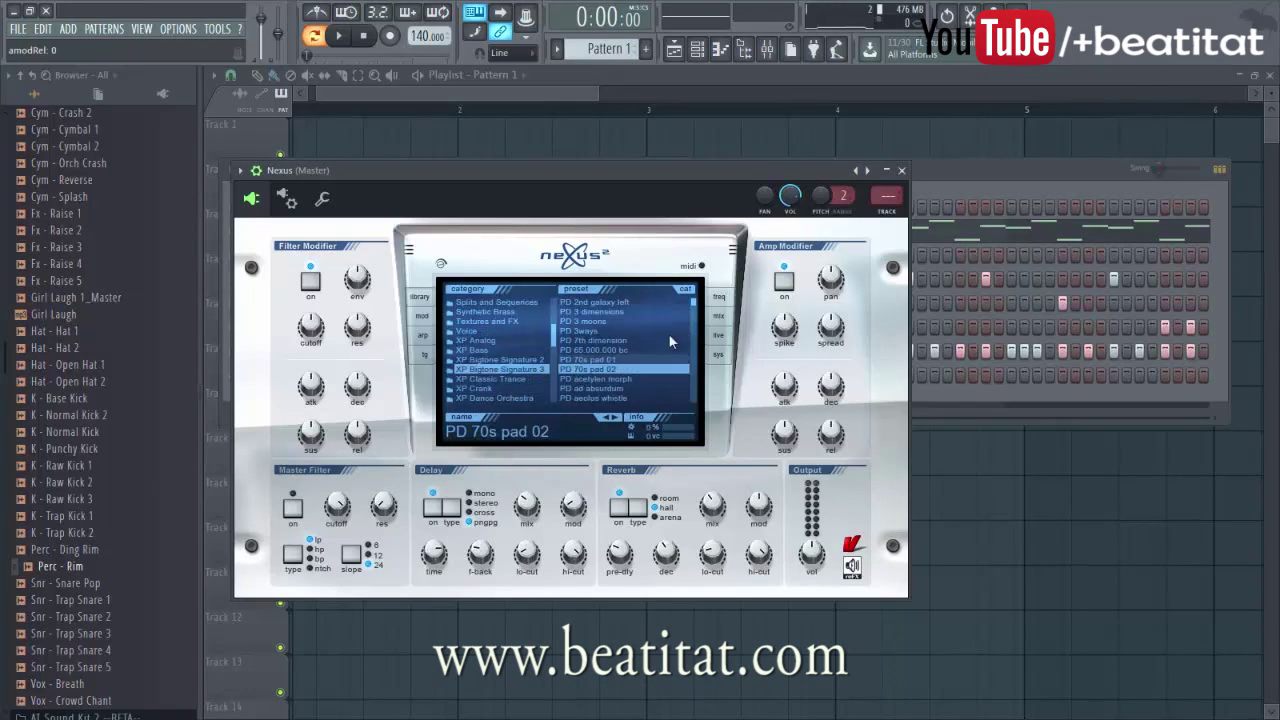
left_click(639, 386)
key("c")
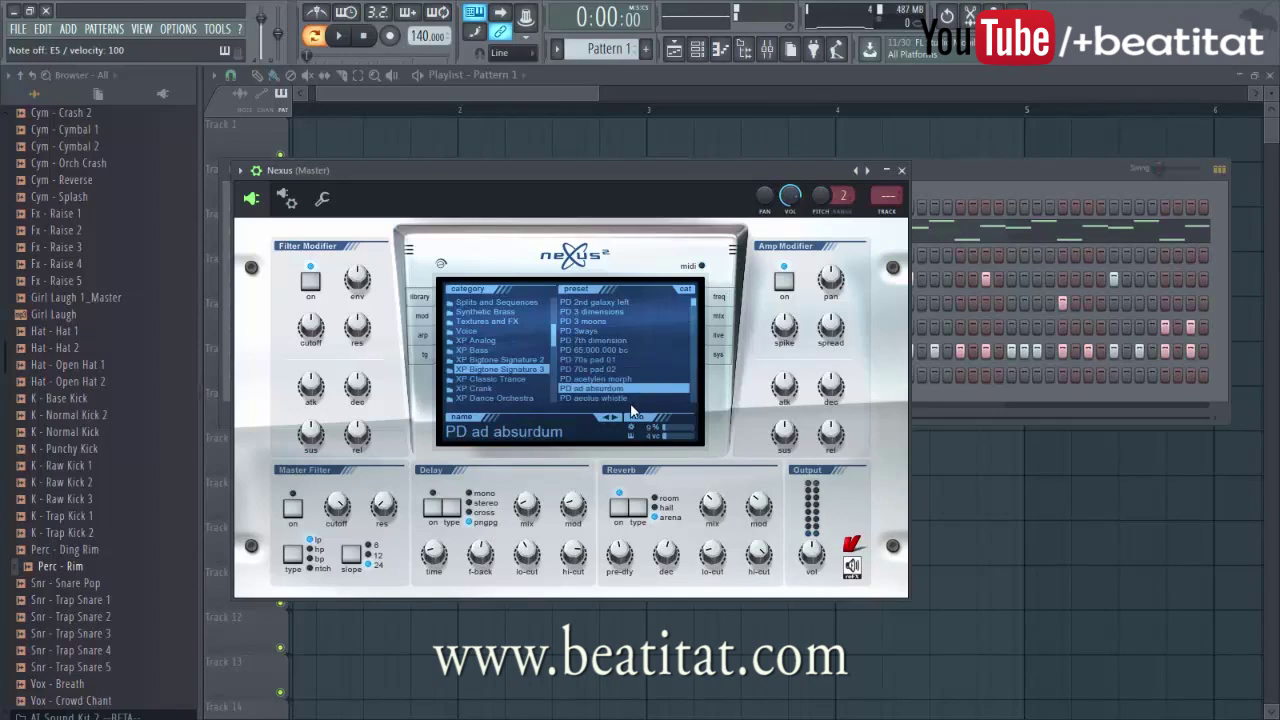
left_click(634, 401)
scroll(632, 370, "down", 3)
left_click(615, 369)
left_click(613, 379)
left_click(613, 398)
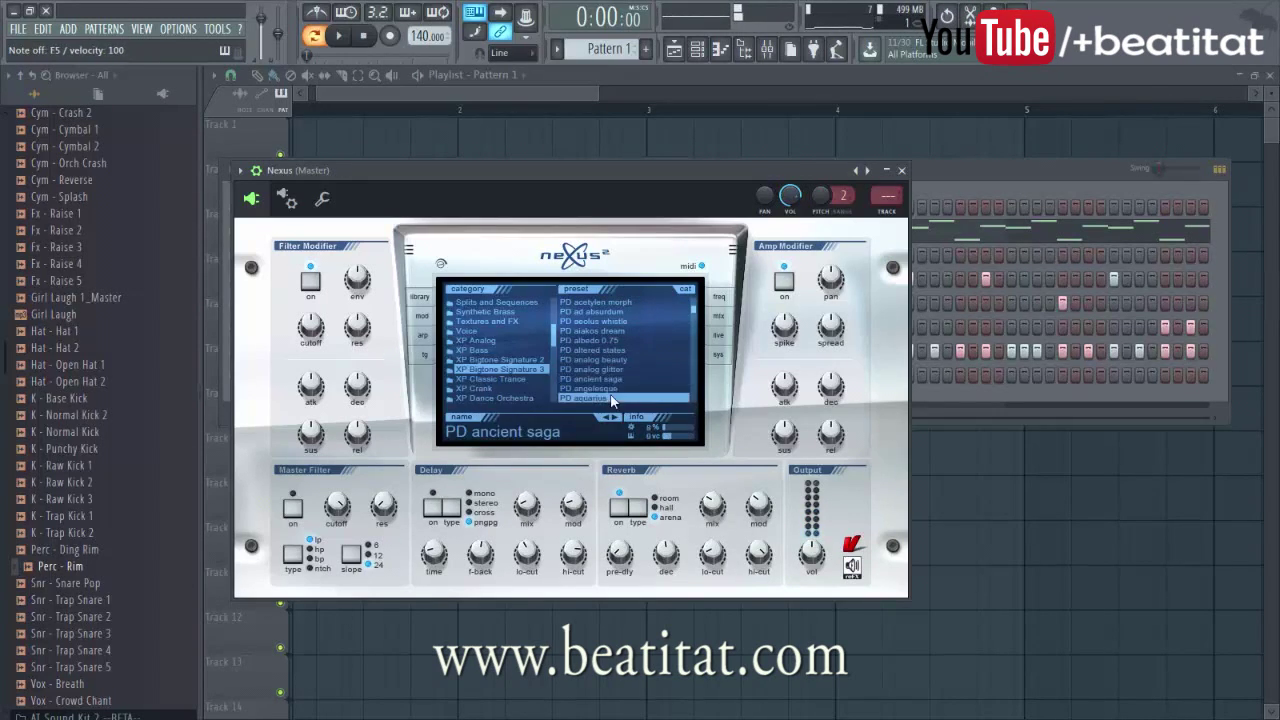
Close the Nexus window, paste the copied Pianp melody notes into the Nexus channel and start playback
left_click(901, 170)
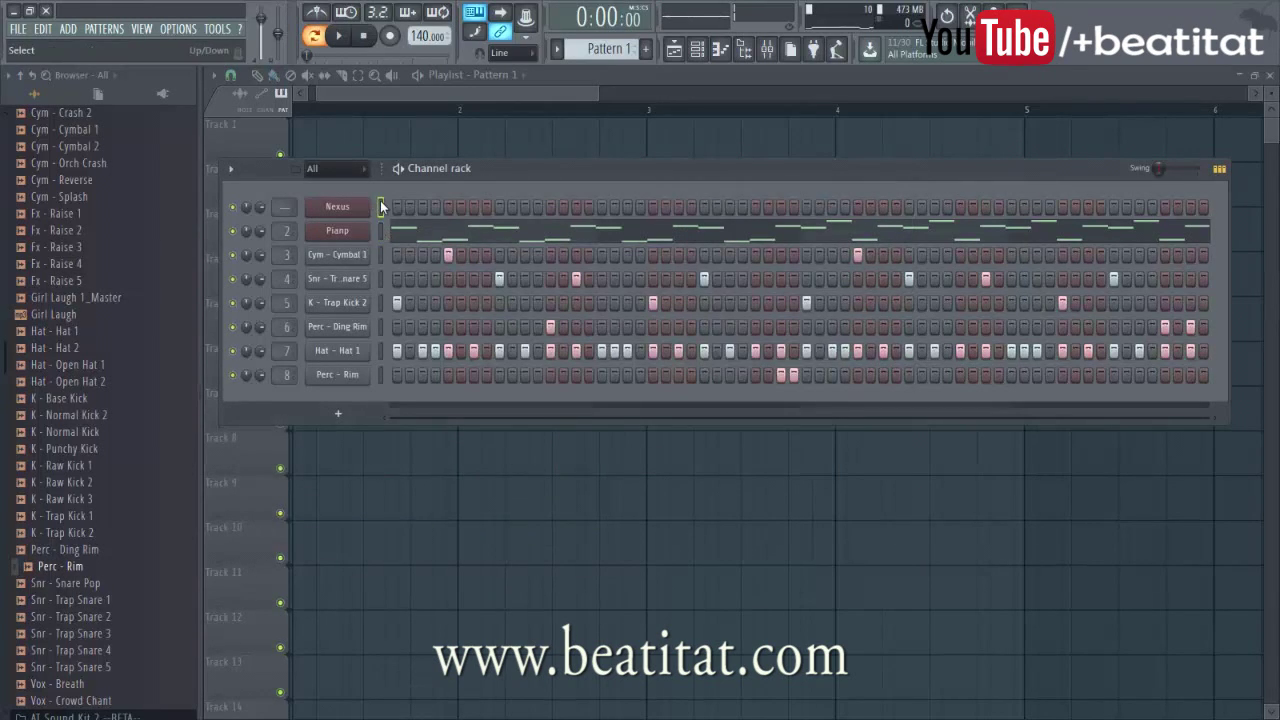
key("ctrl+v")
key("space")
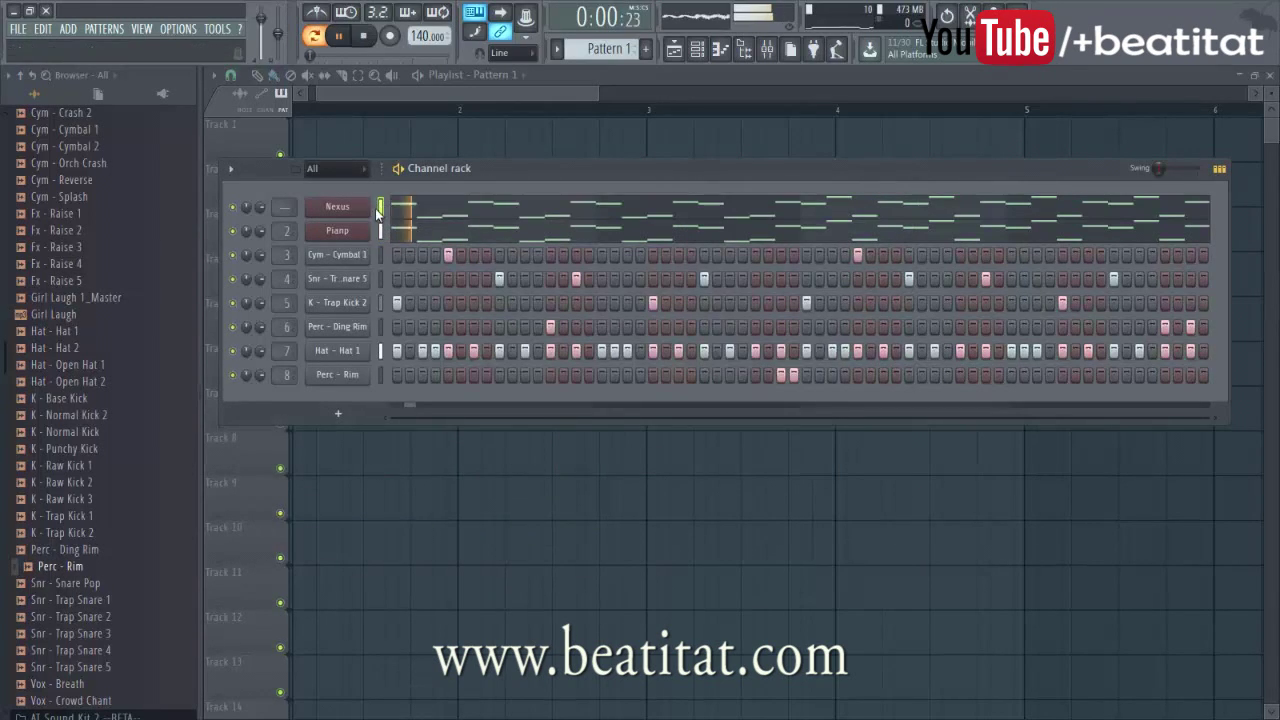
Assign the Nexus channel to free mixer track 1 and lower that track's volume to about -7.4 dB
left_click(368, 210)
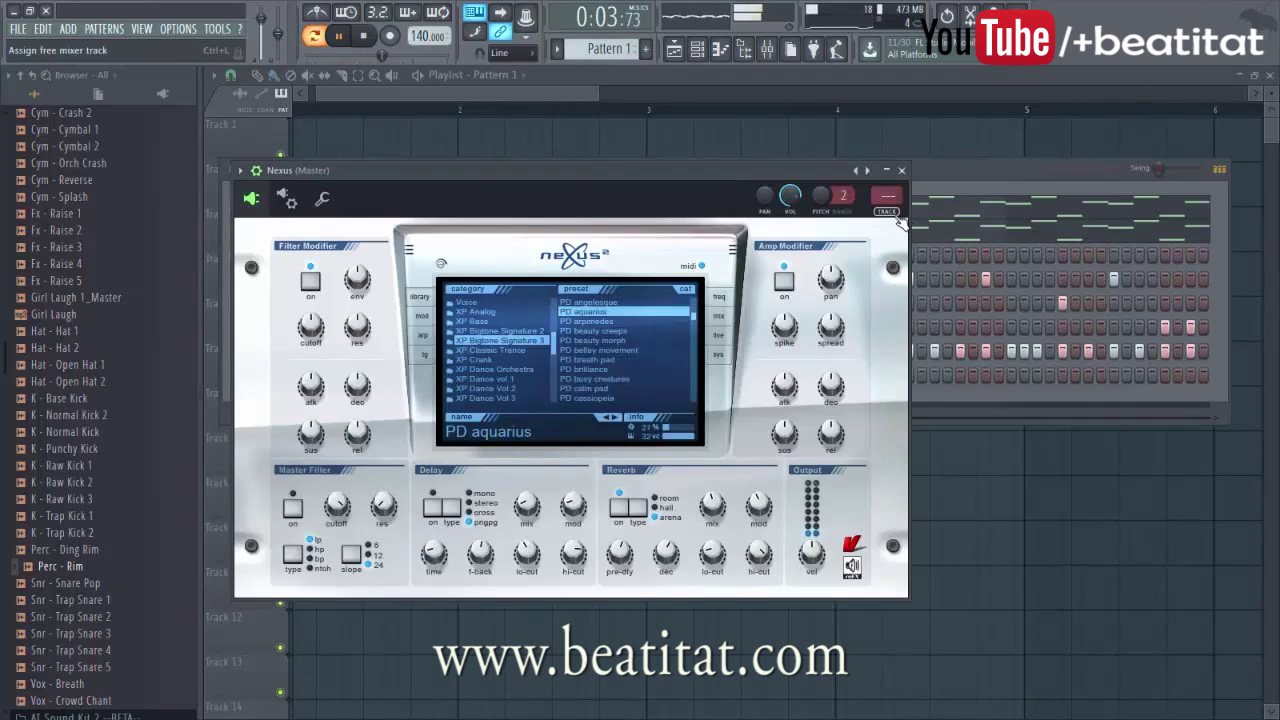
key("F9")
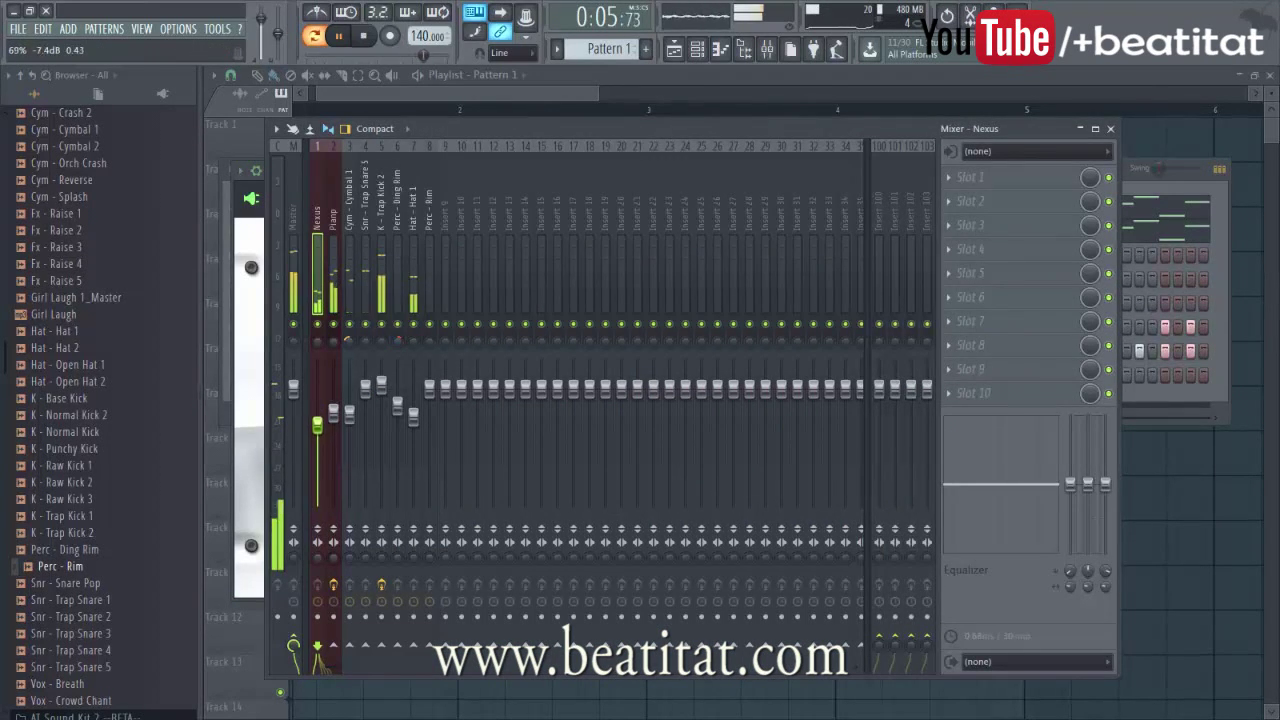
Insert Gross Beat in the first effect slot of the Nexus mixer track and choose a preset for it
left_click(968, 177)
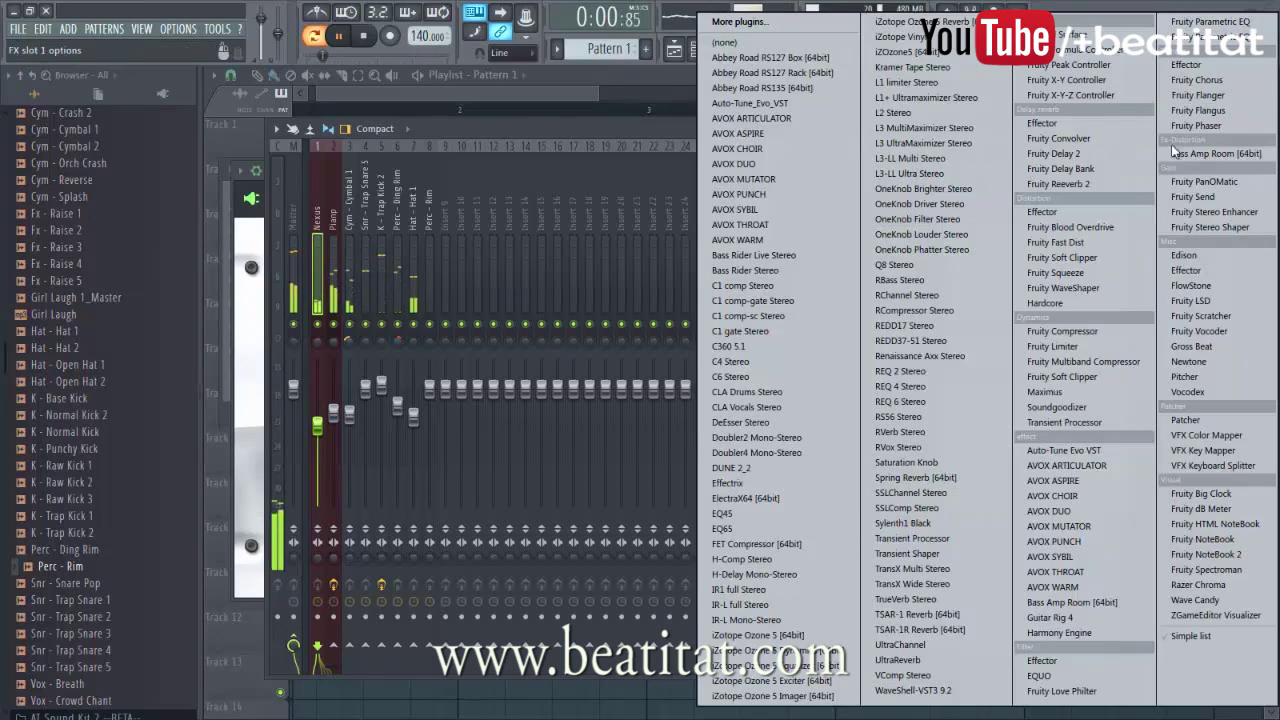
left_click(1199, 346)
left_click(303, 232)
mouse_move(359, 281)
left_click(515, 280)
left_click(455, 436)
left_click(954, 232)
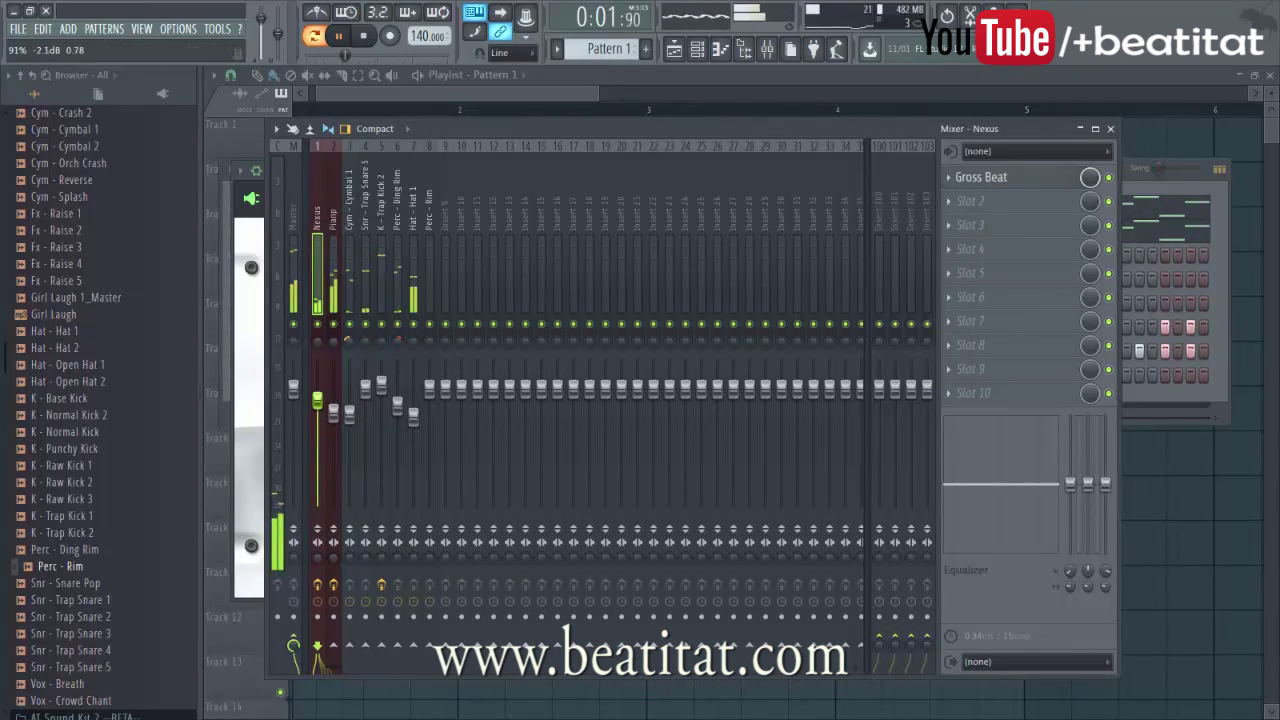
Balance the Nexus and Pianp tracks with the drums muted, setting Nexus to about -3.4 dB and Pianp slightly lower, and unmute the drums
right_click(335, 323)
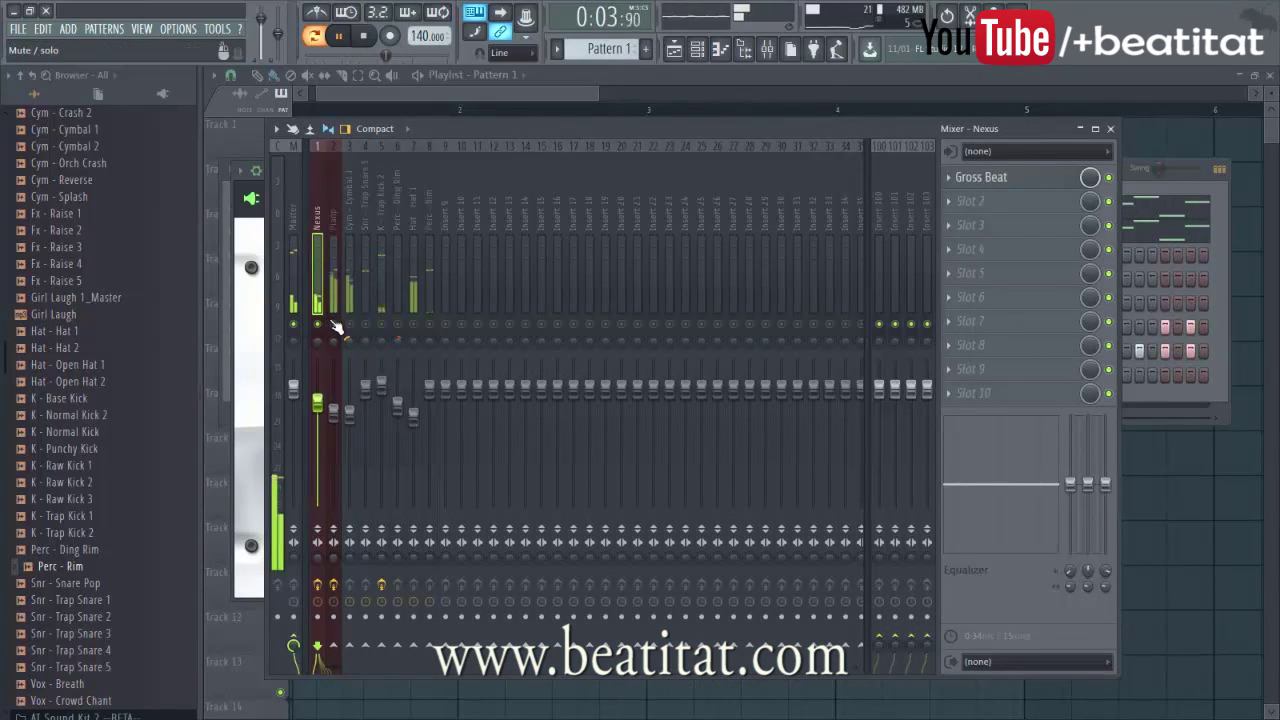
left_click_drag(333, 412, 319, 406)
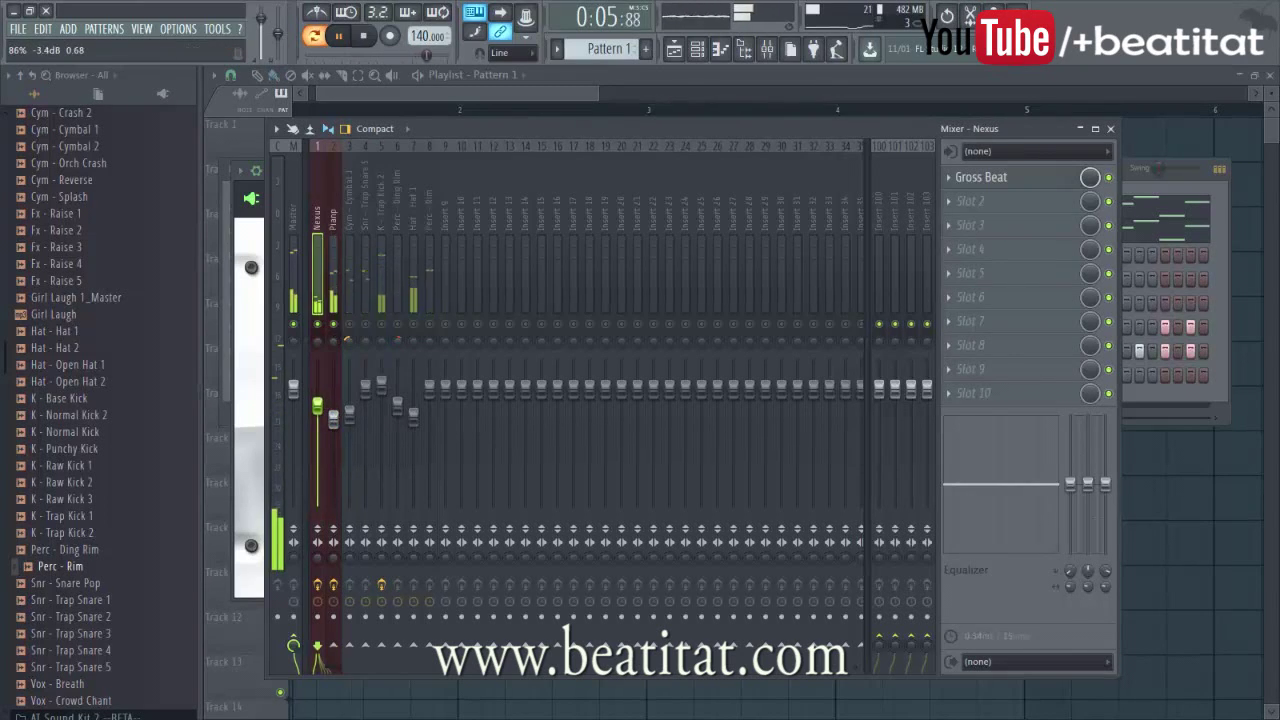
right_click(340, 326)
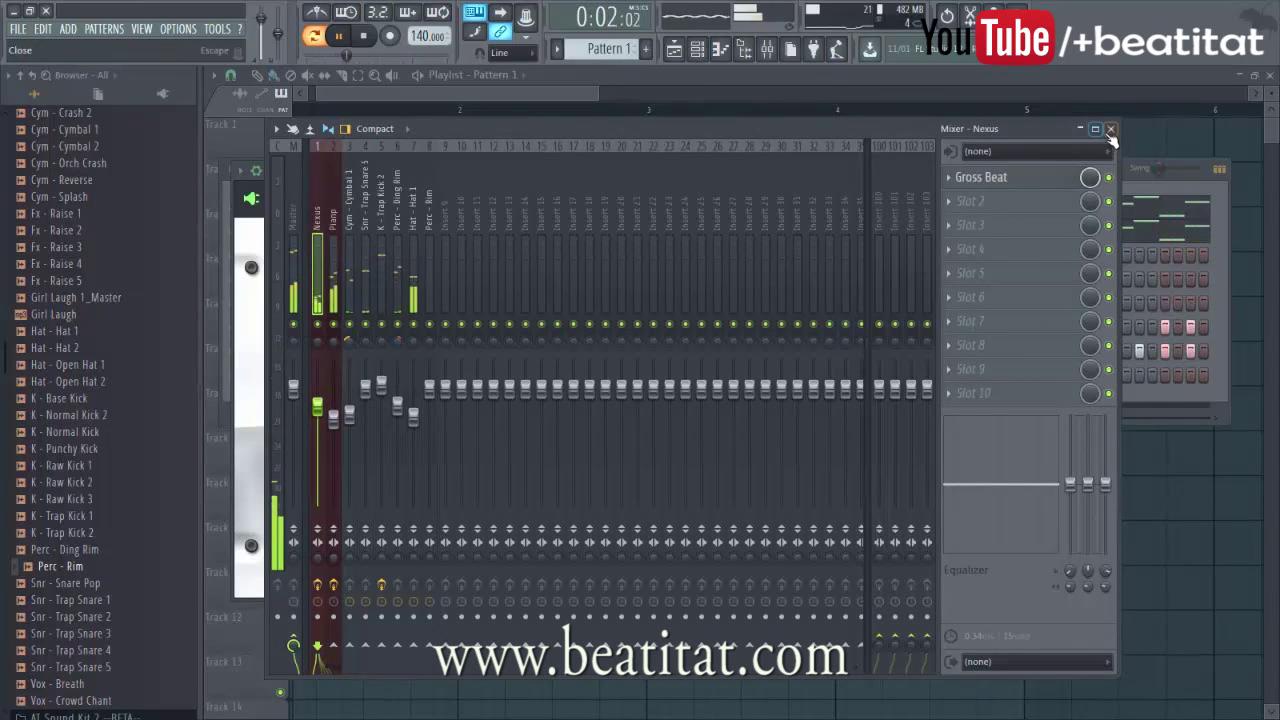
left_click(1110, 128)
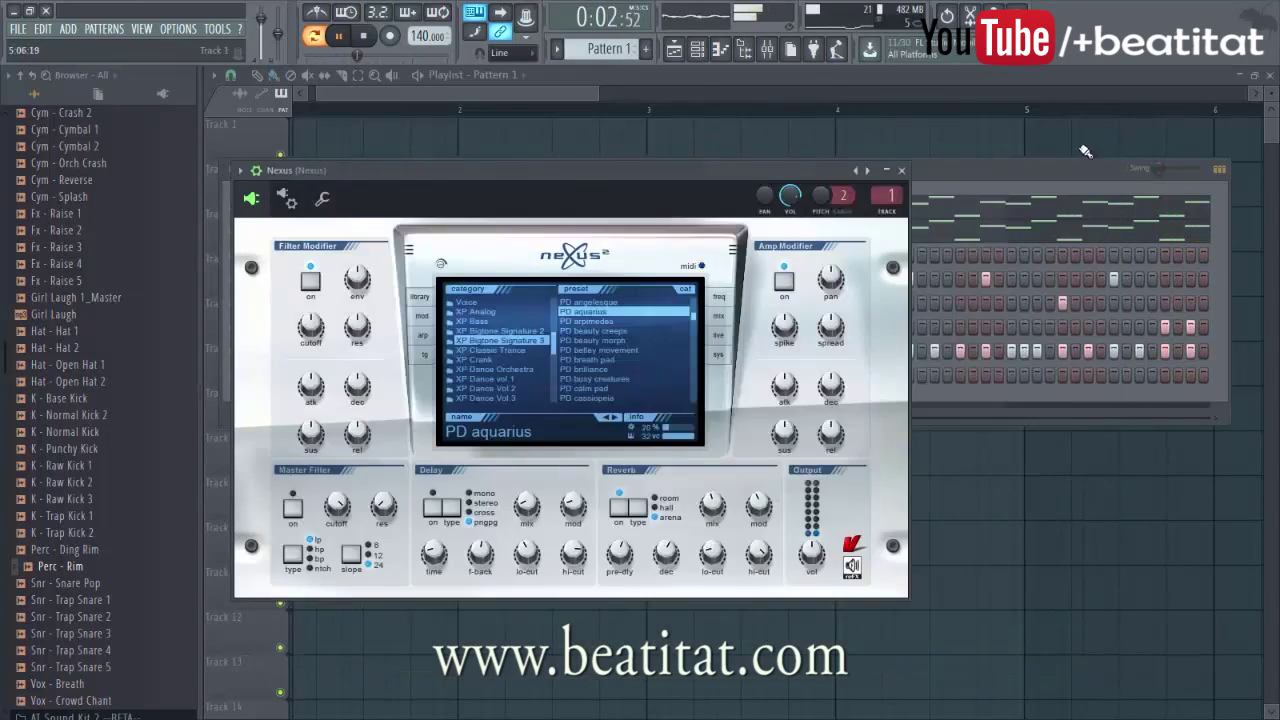
Close the Nexus window, save the project and stop playback
left_click(901, 171)
key("ctrl+s")
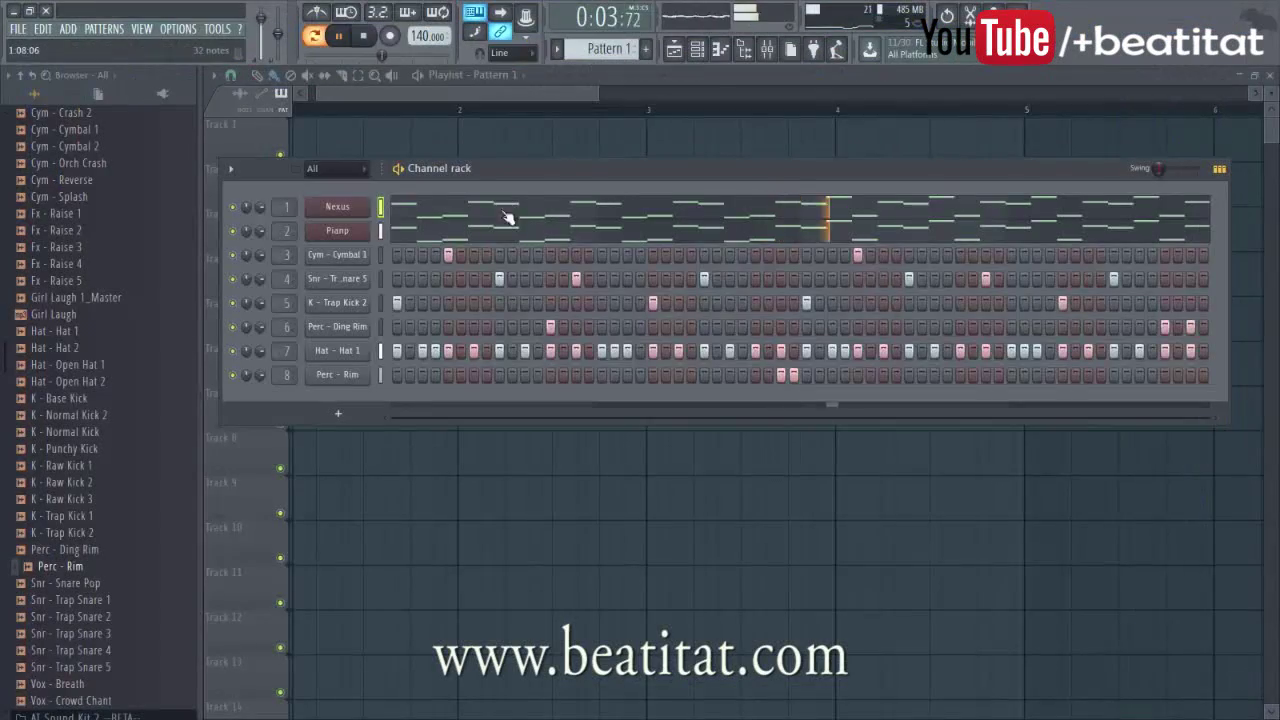
left_click(515, 200)
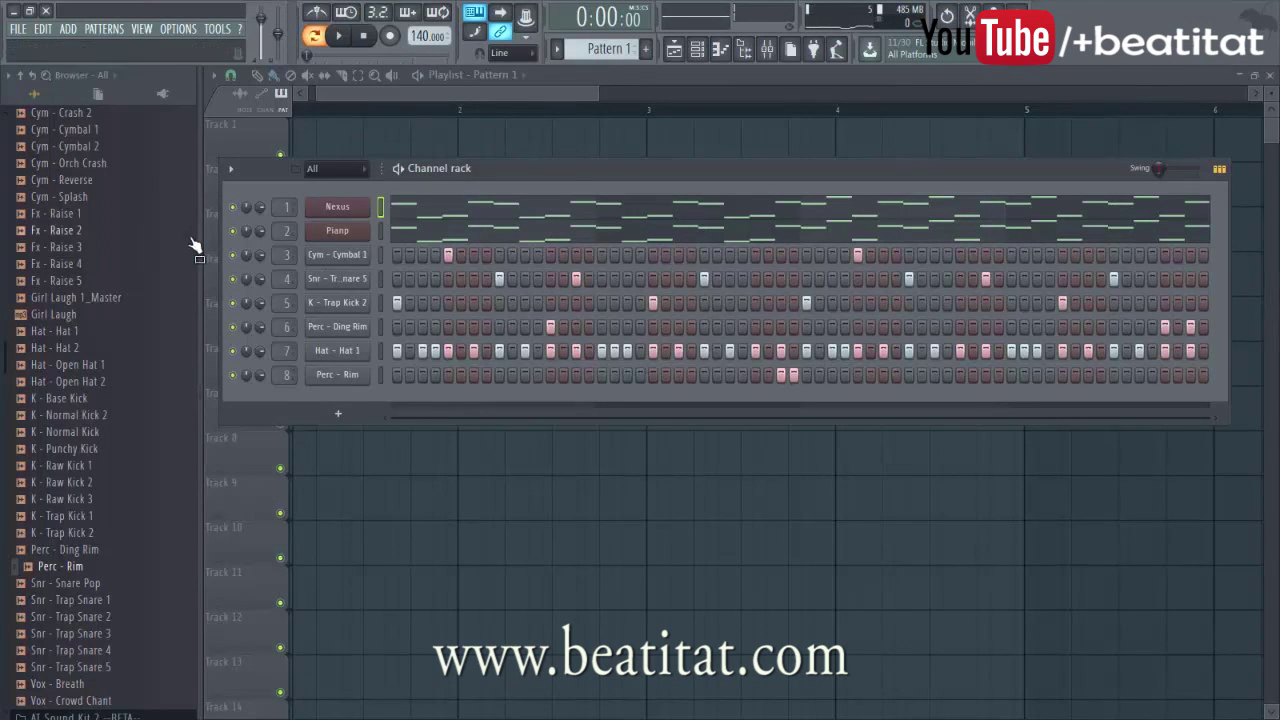
scroll(130, 195, "up", 8)
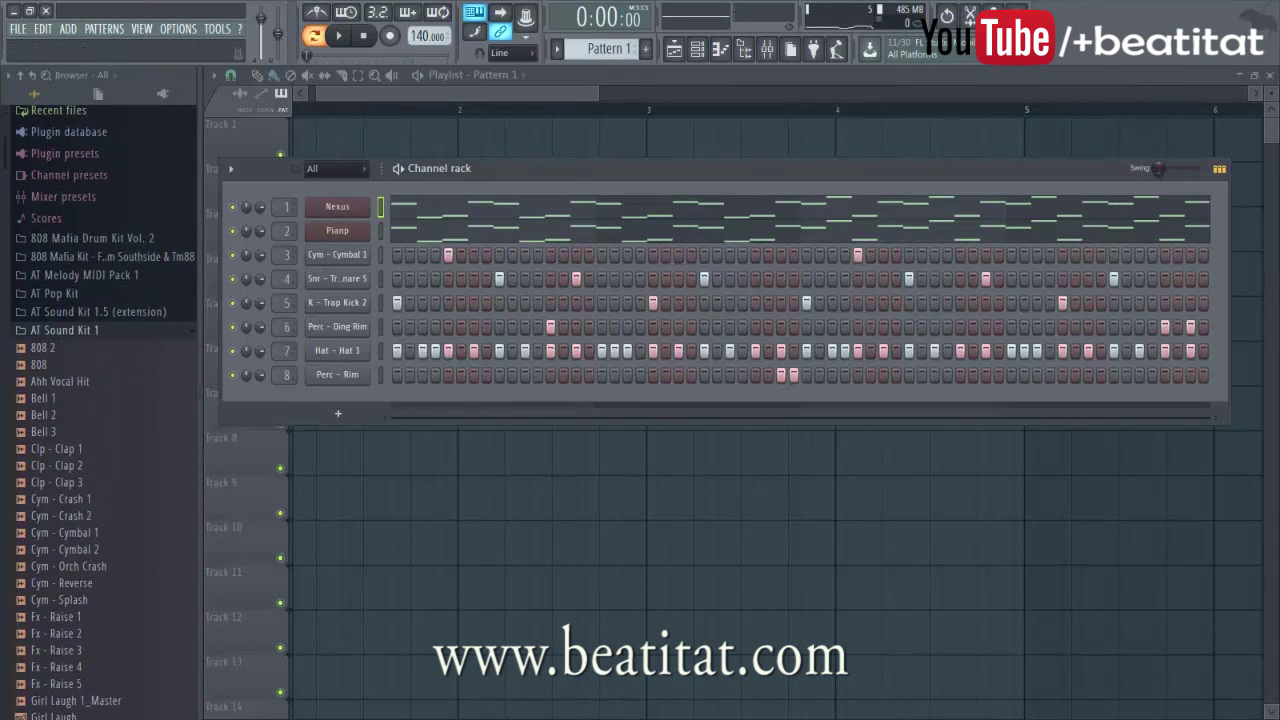